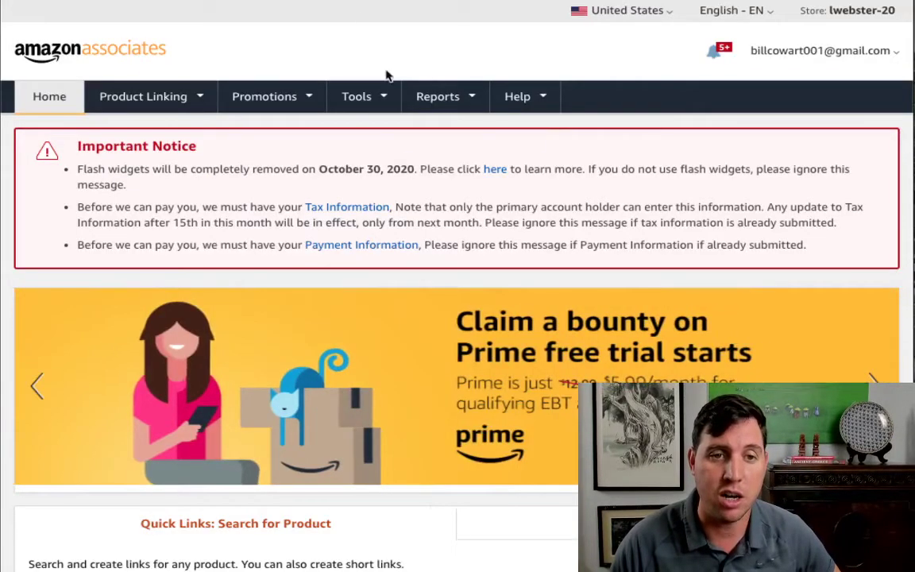
mouse_move(426, 120)
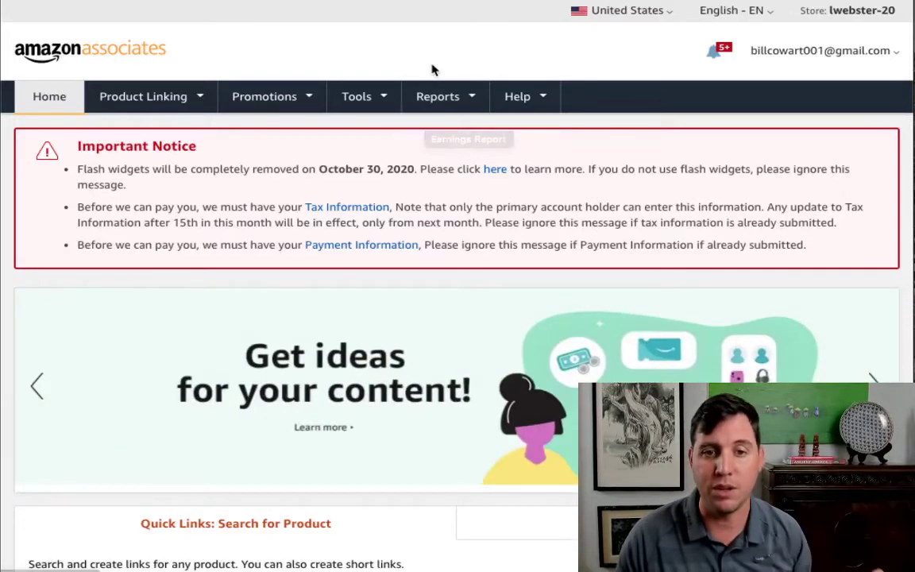
scroll(439, 208, "down", 2)
scroll(443, 206, "up", 2)
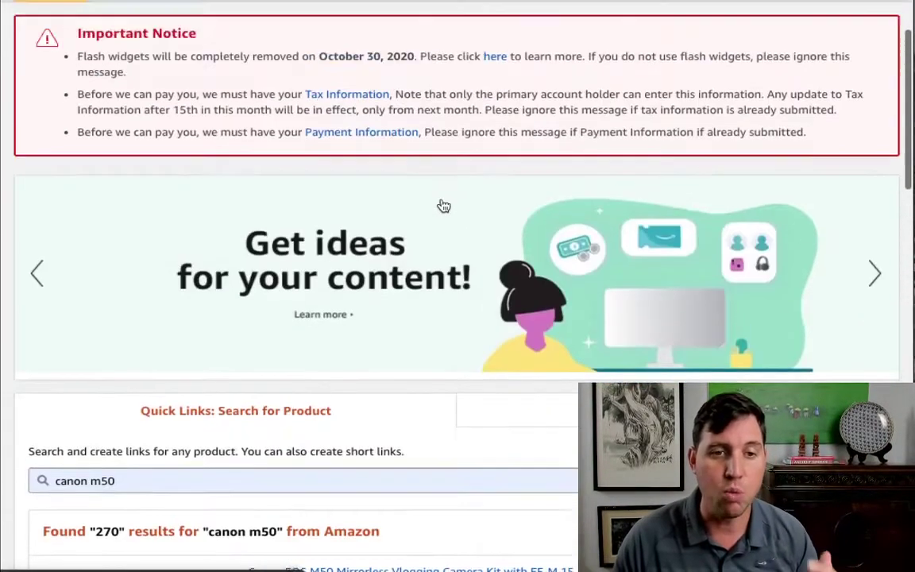
scroll(443, 198, "down", 2)
scroll(445, 204, "down", 1)
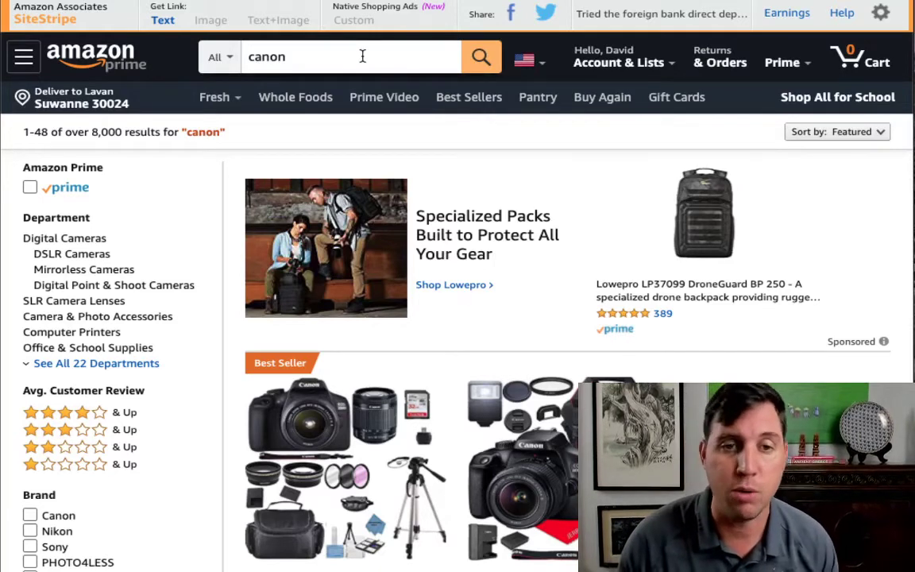
Refine the Amazon store search to "canon m50"
scroll(469, 221, "down", 1)
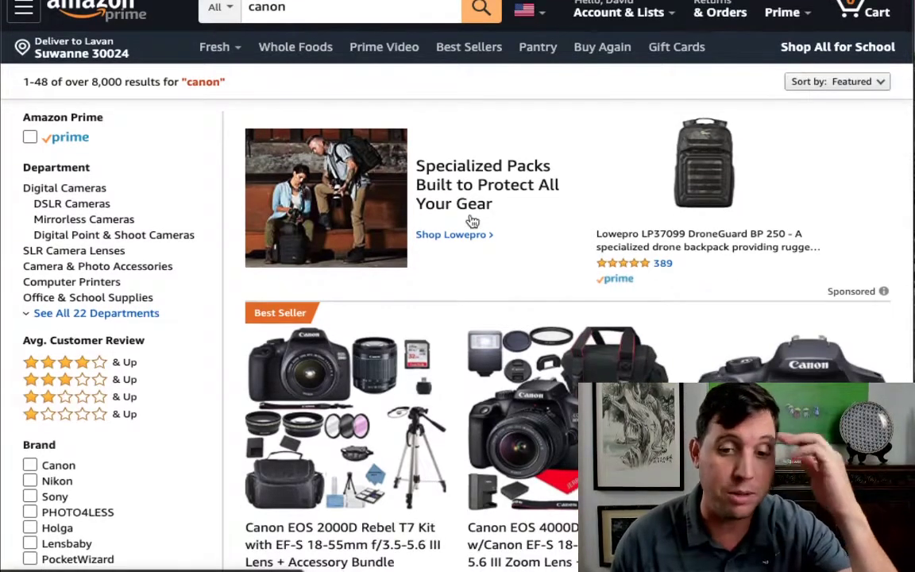
scroll(473, 221, "down", 3)
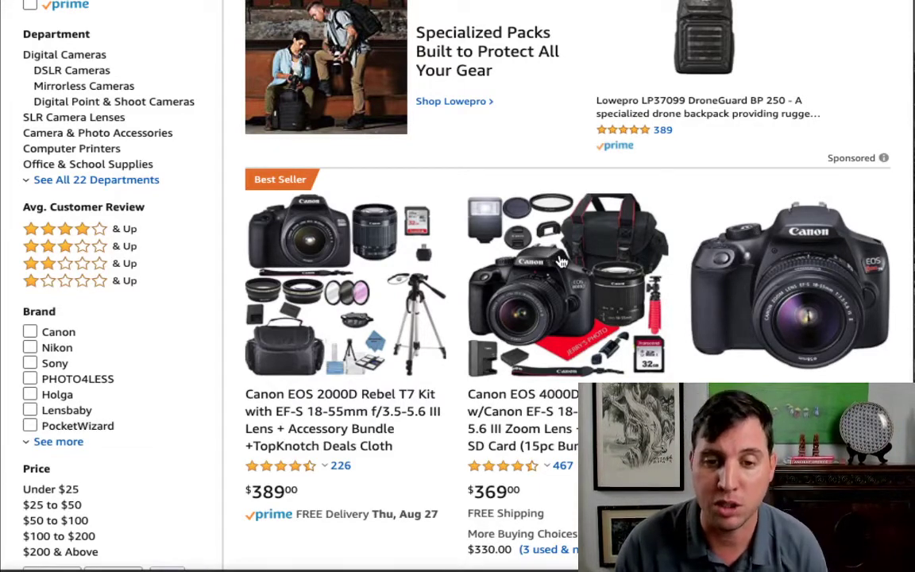
scroll(561, 262, "down", 1)
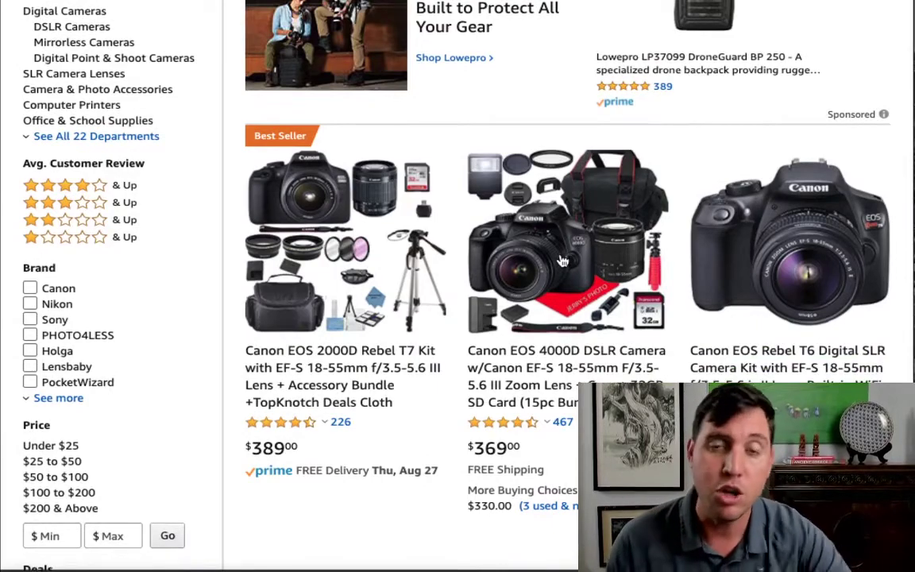
scroll(562, 262, "down", 3)
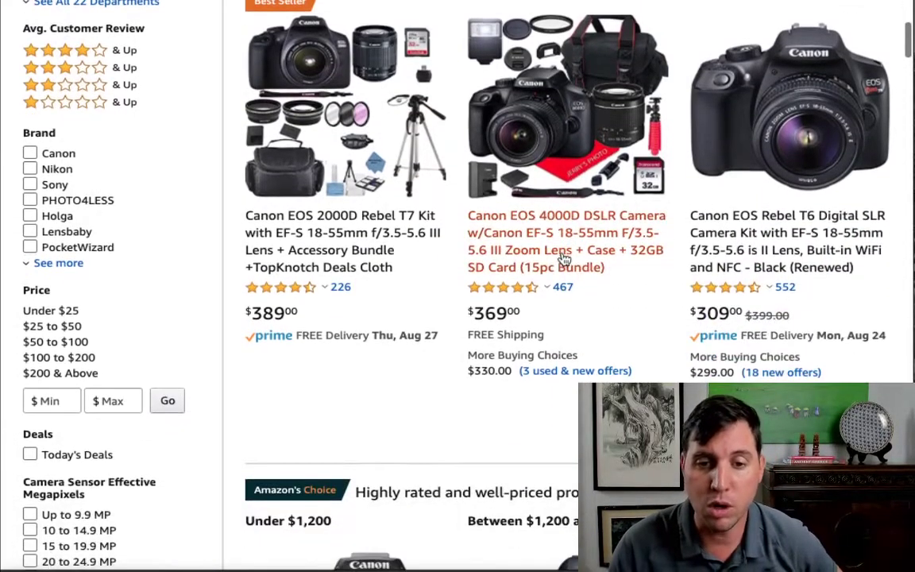
scroll(564, 261, "up", 5)
left_click(343, 59)
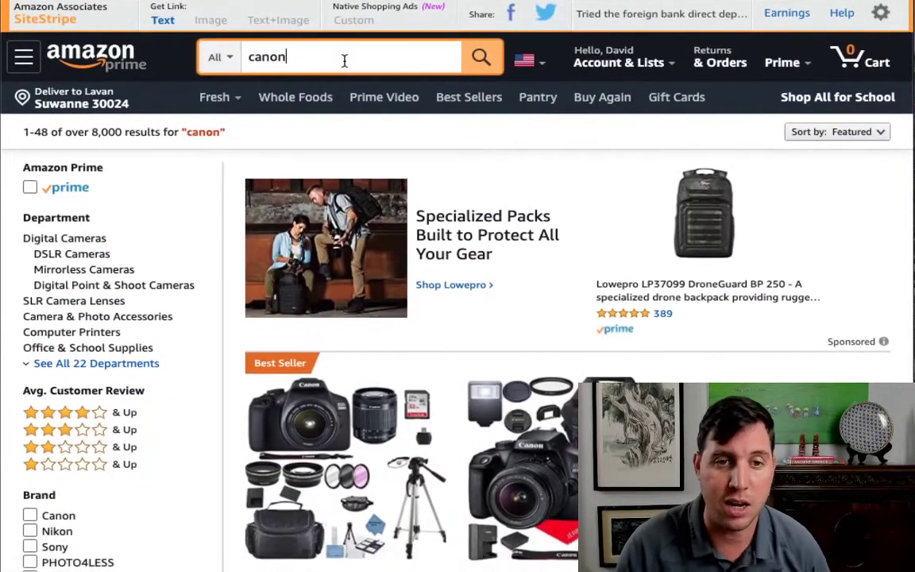
type("m50")
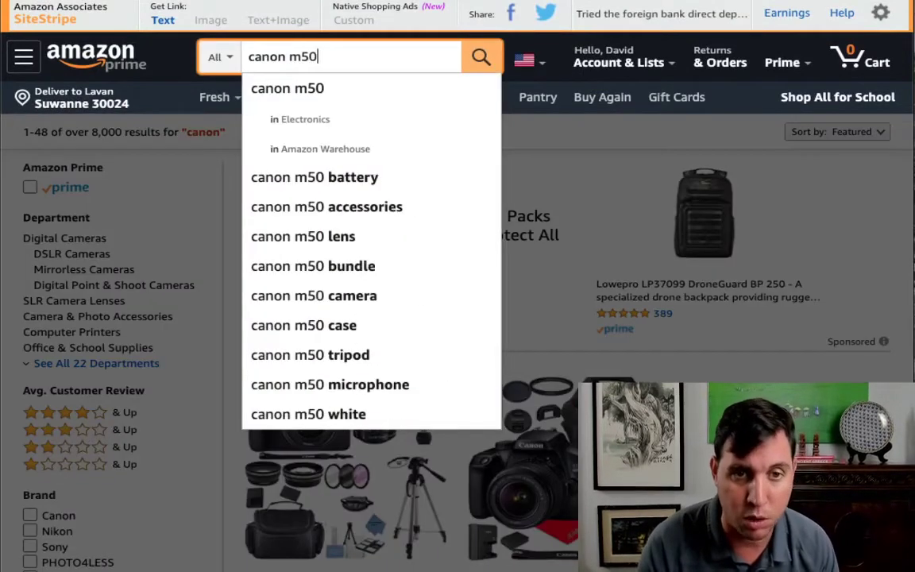
left_click(343, 94)
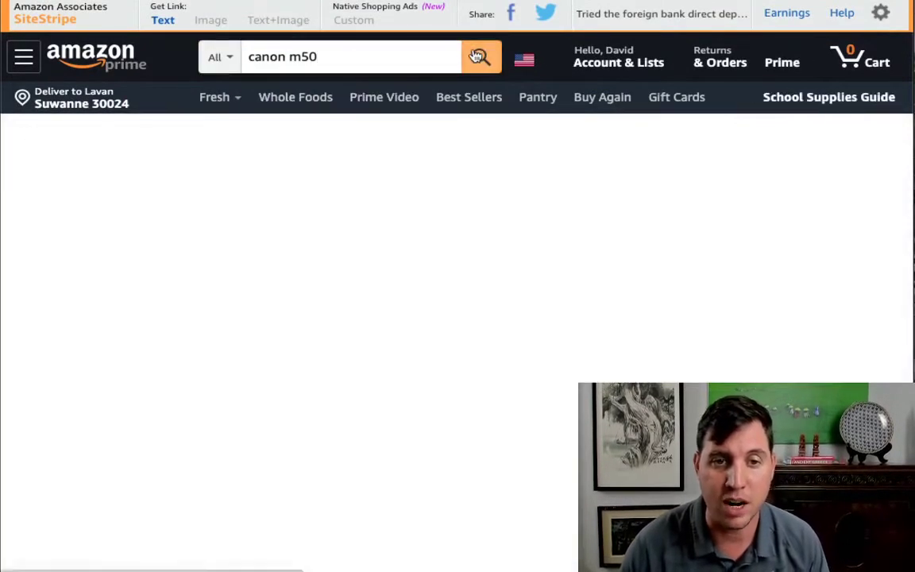
Find the Canon EOS M50 Mirrorless Vlogging Camera Kit in the results, and calculate 600 × .10 in Calculator from its rounded price
scroll(439, 388, "down", 5)
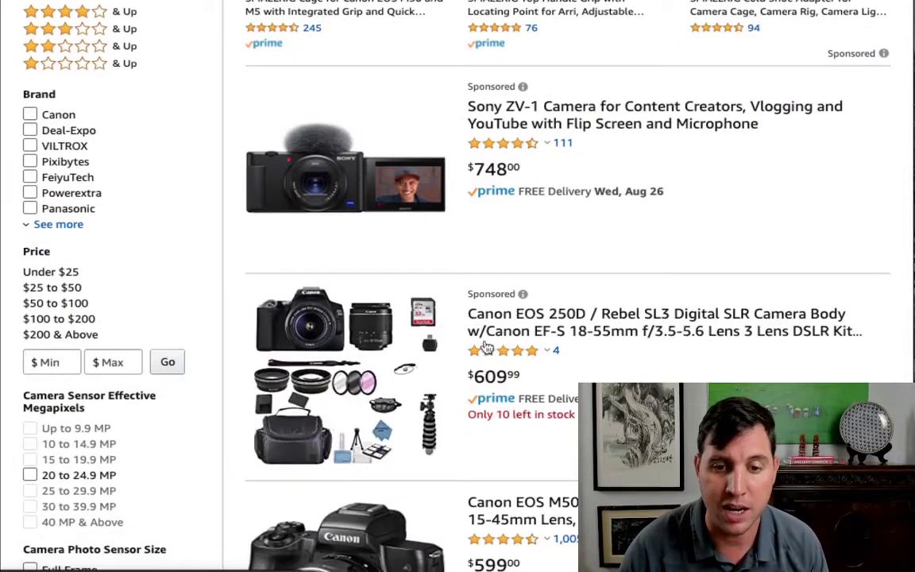
scroll(603, 341, "down", 2)
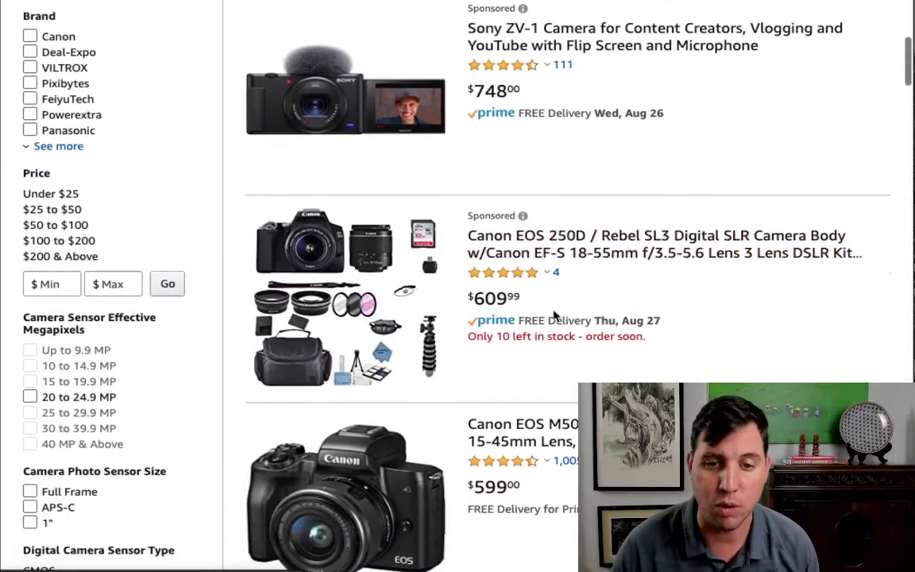
scroll(473, 388, "down", 2)
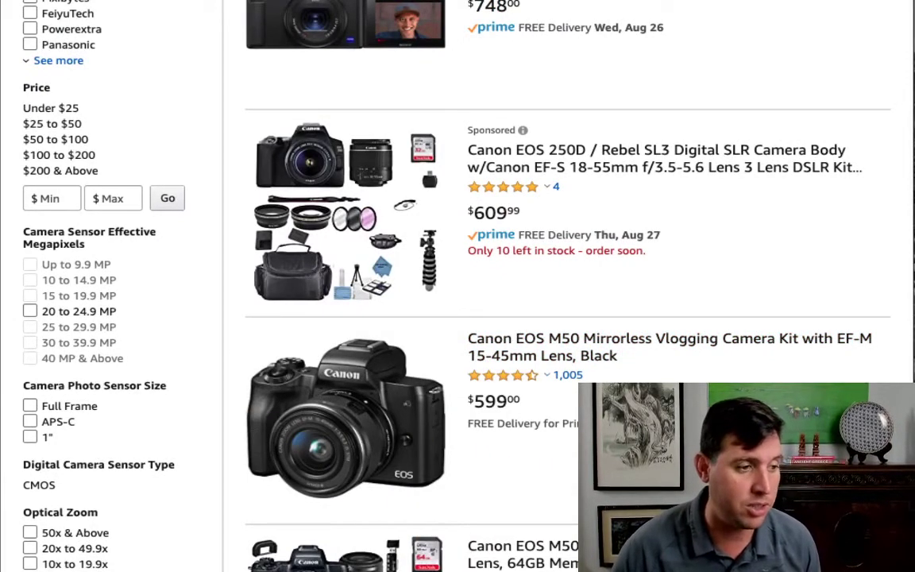
left_click_drag(515, 126, 741, 147)
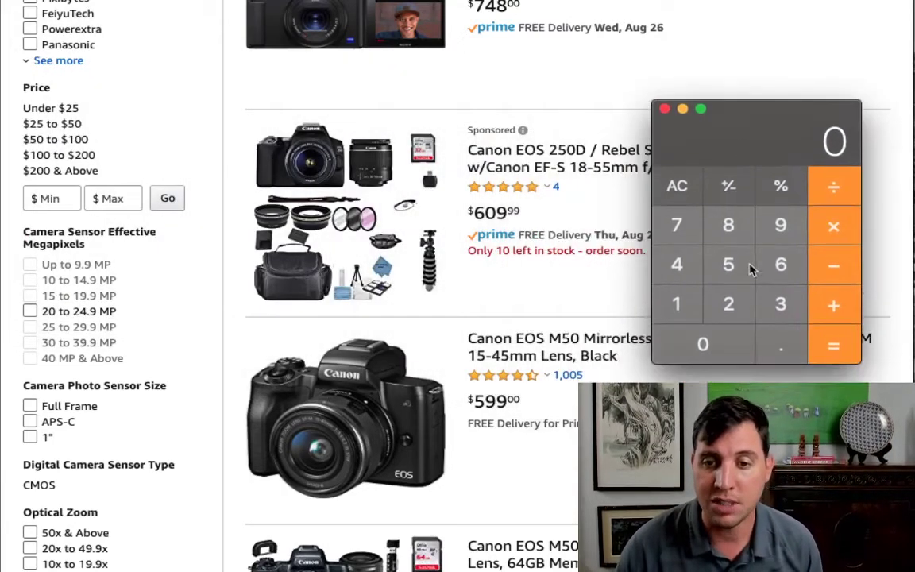
left_click(786, 268)
left_click(741, 347)
left_click(741, 347)
left_click(826, 228)
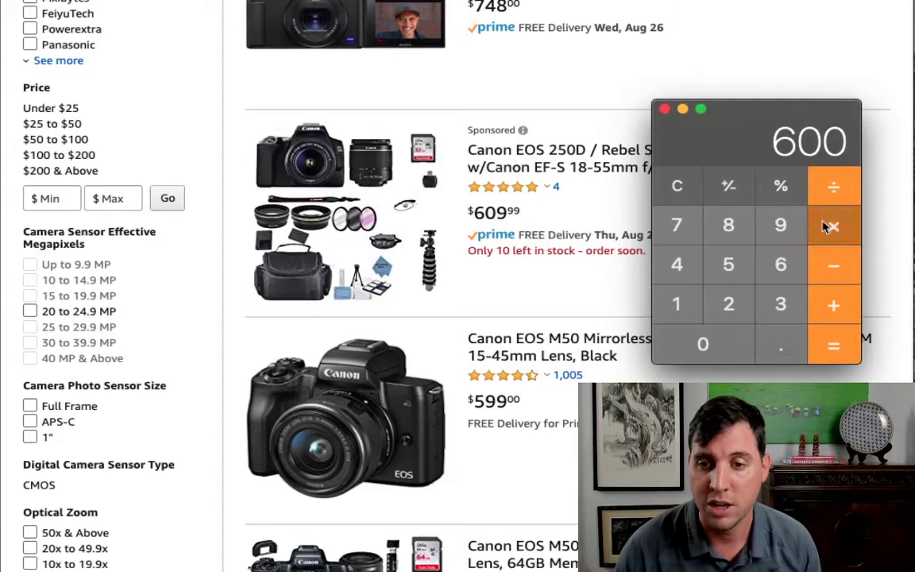
left_click(777, 343)
left_click(688, 315)
left_click(696, 343)
left_click(826, 344)
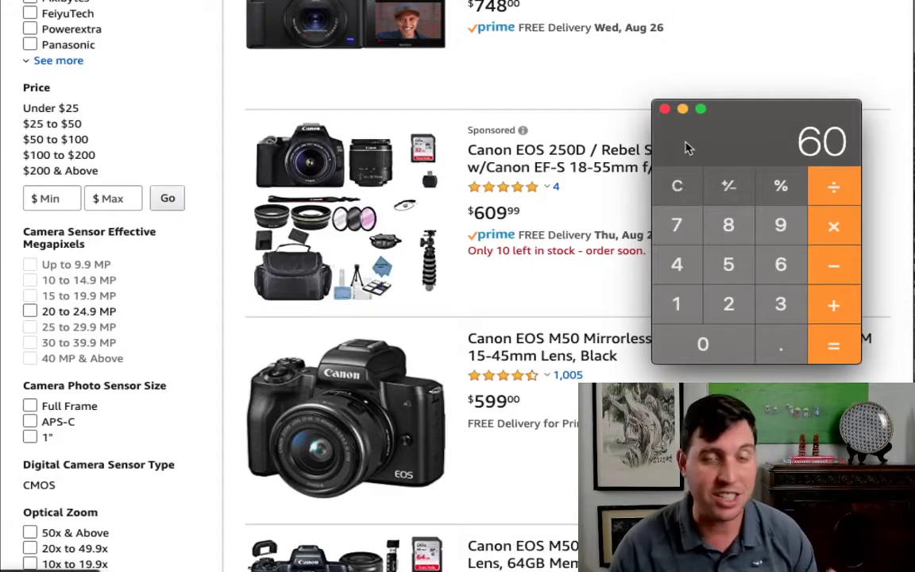
Multiply the calculated amount by 3 and minimize the calculator
left_click(834, 231)
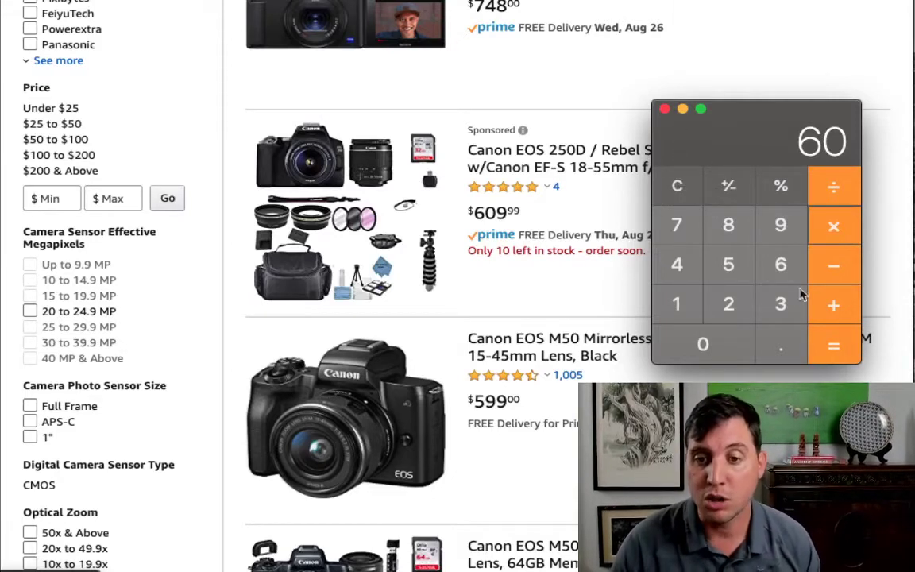
left_click(780, 306)
left_click(841, 351)
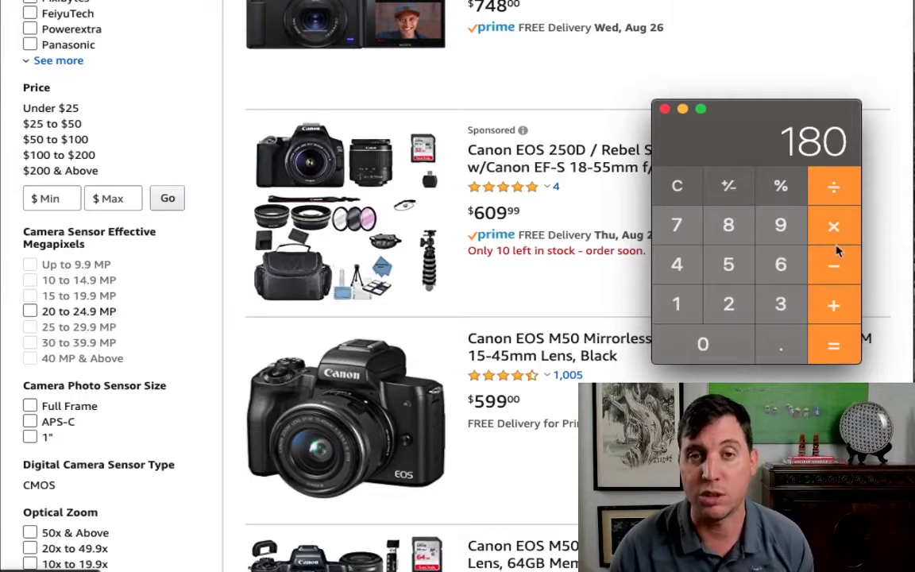
left_click(683, 109)
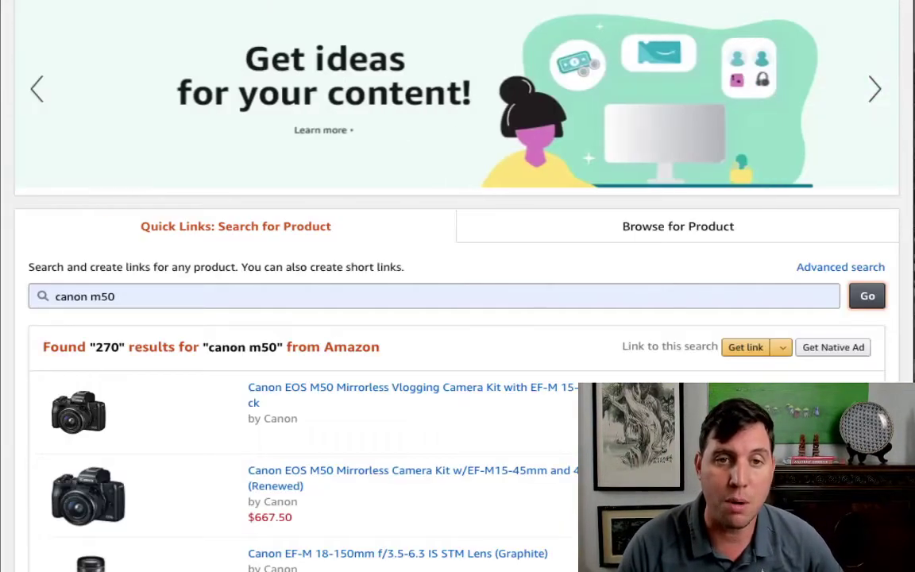
Examine the "canon m50" Quick Links product results on the Amazon Associates home page
scroll(358, 155, "up", 5)
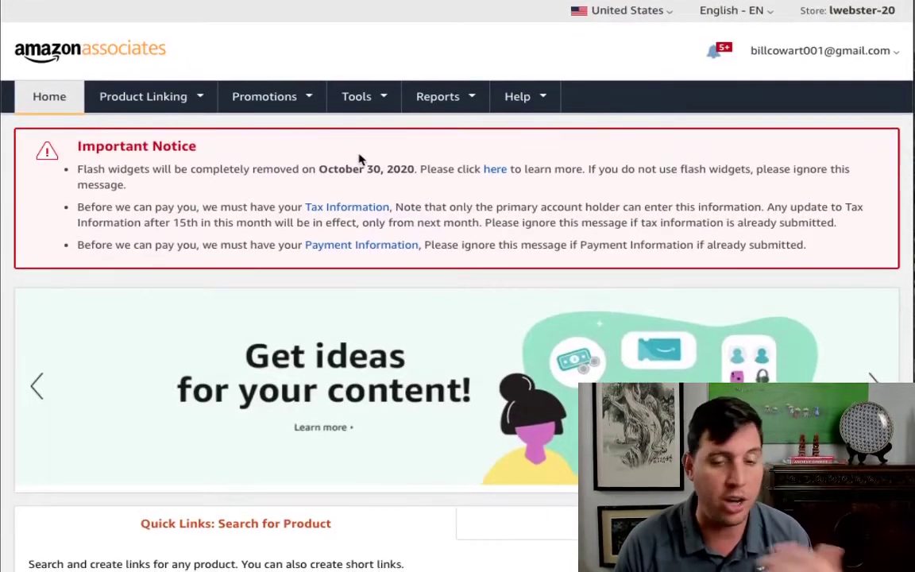
scroll(378, 186, "down", 5)
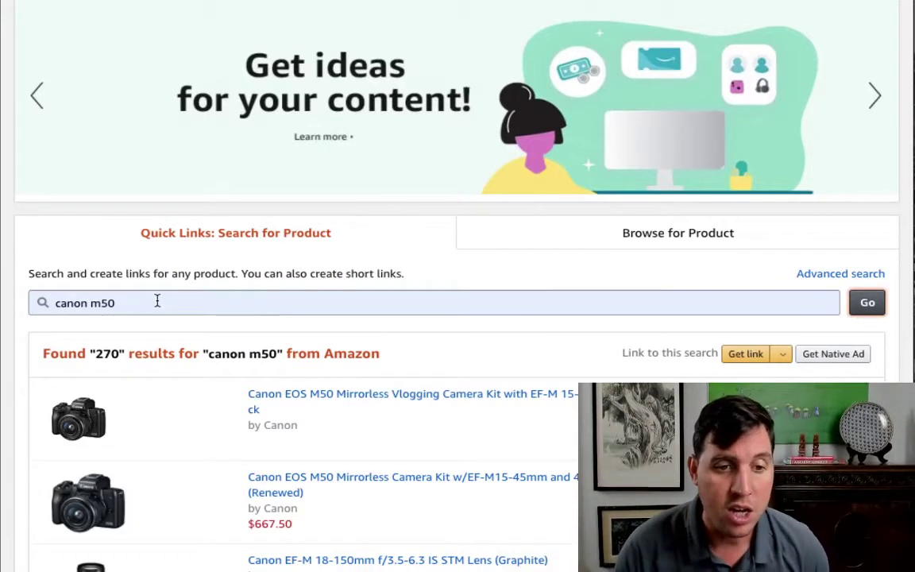
scroll(254, 312, "down", 2)
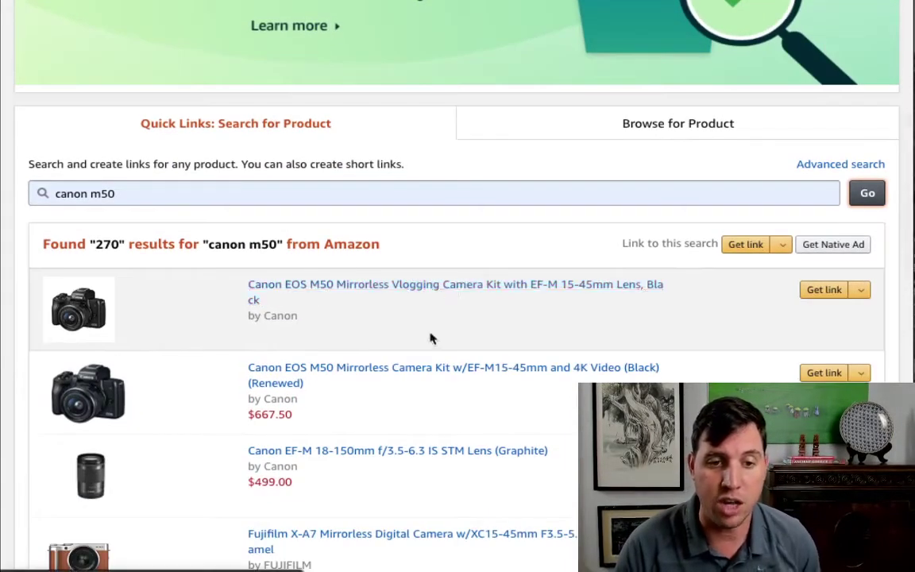
scroll(421, 336, "down", 1)
scroll(397, 342, "up", 1)
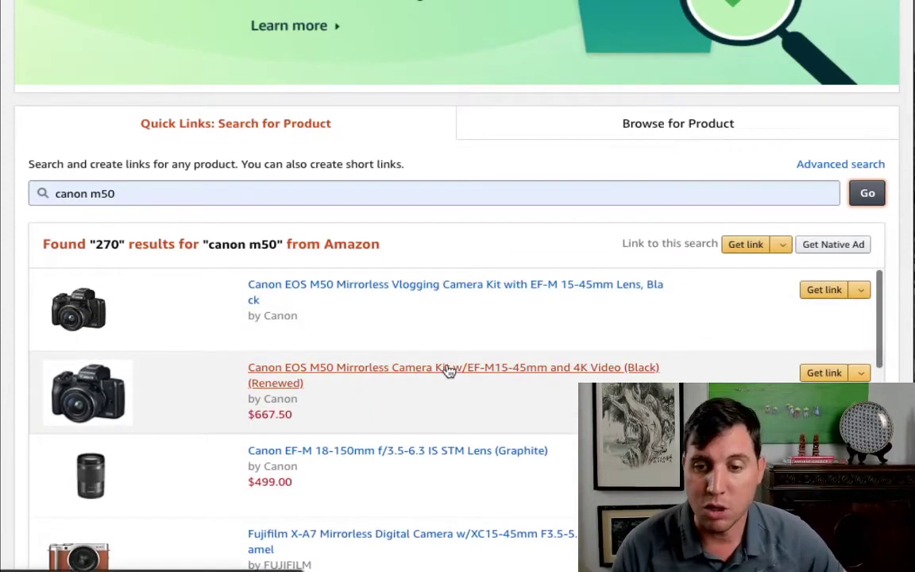
scroll(445, 372, "down", 1)
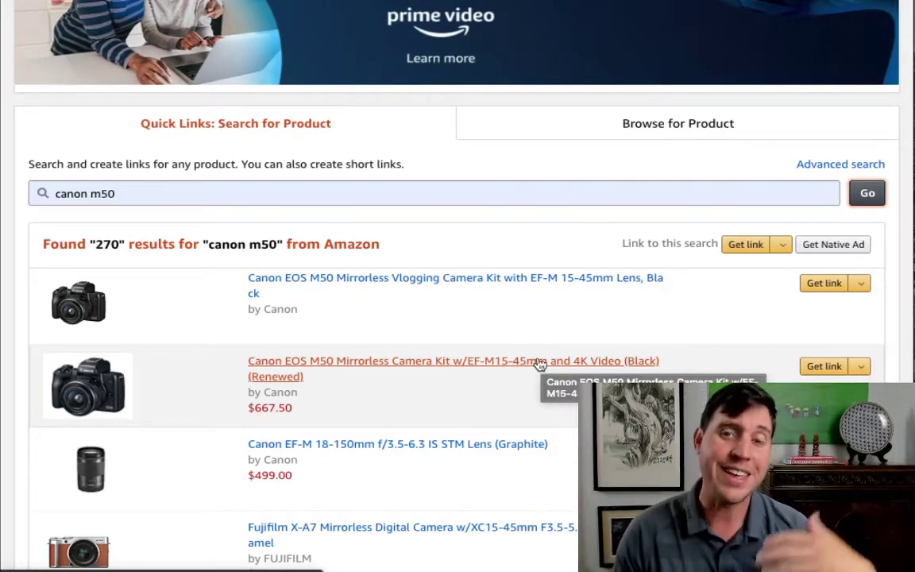
scroll(524, 389, "down", 1)
scroll(417, 405, "up", 1)
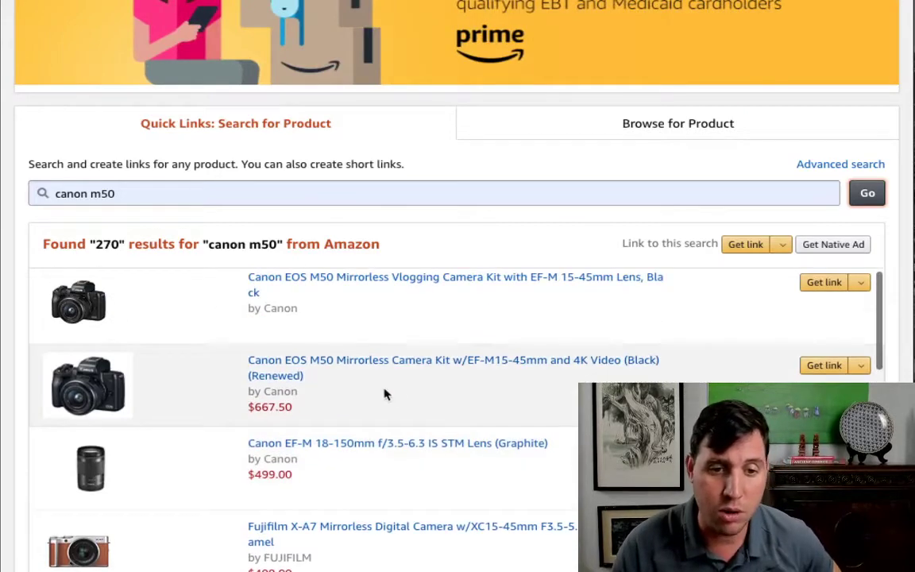
Get the affiliate link for the Canon EOS M50 28pc Bundle and review its text-and-image preview and HTML code
scroll(380, 365, "down", 3)
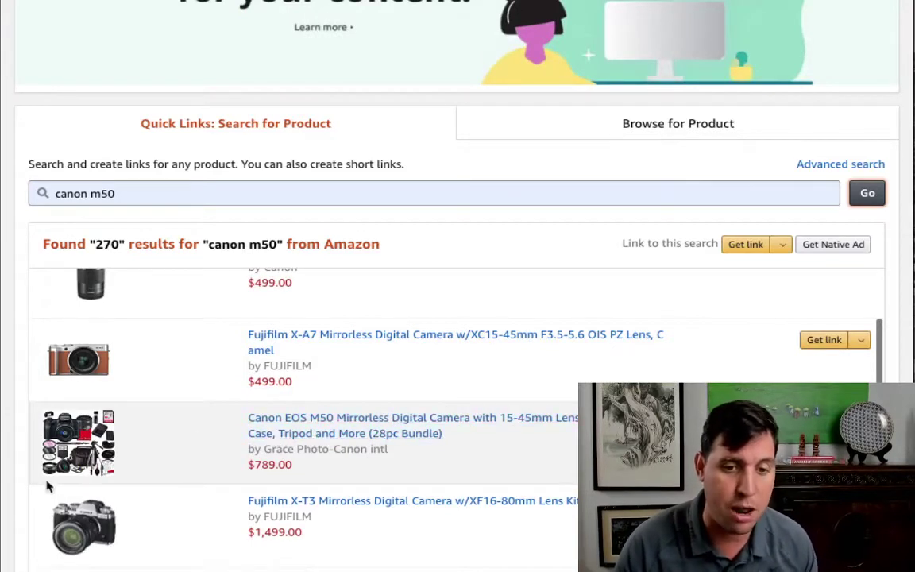
scroll(264, 458, "down", 1)
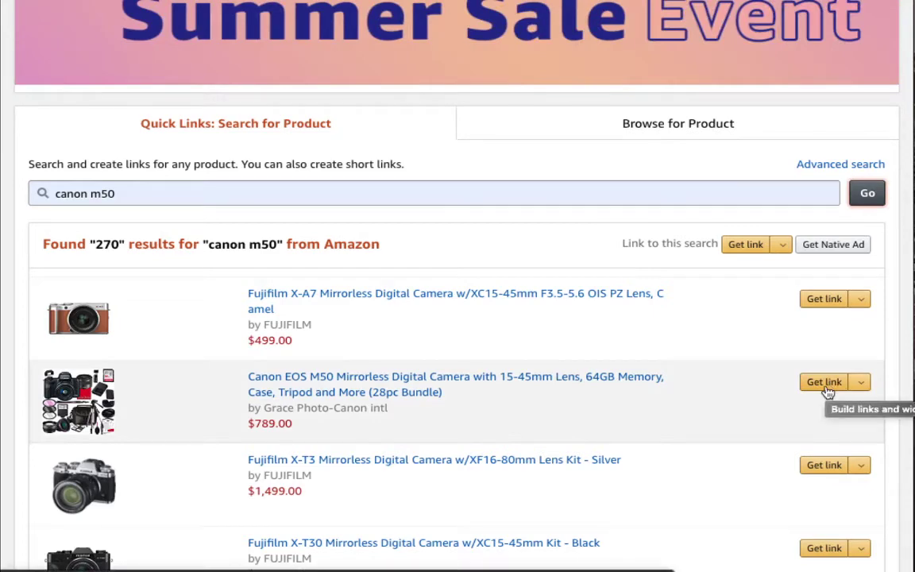
left_click(826, 387)
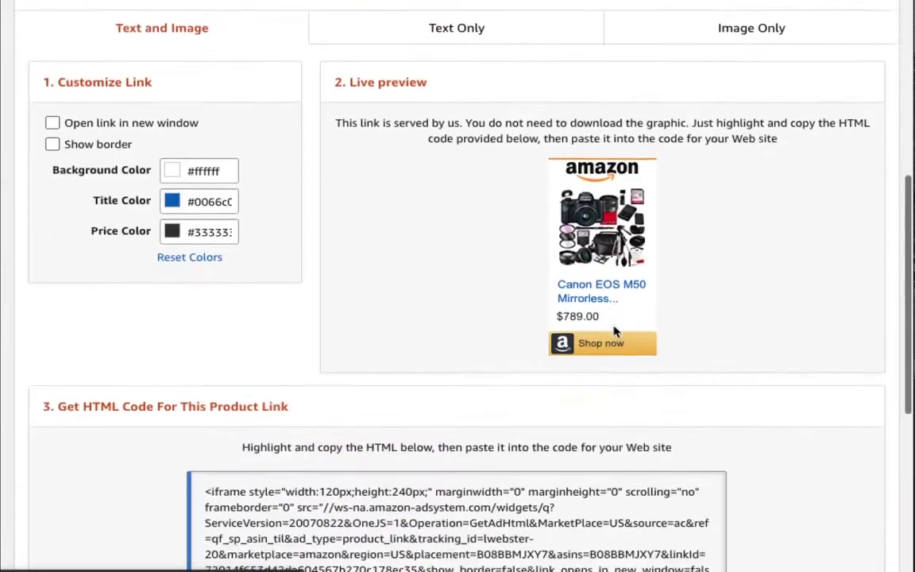
scroll(201, 185, "down", 3)
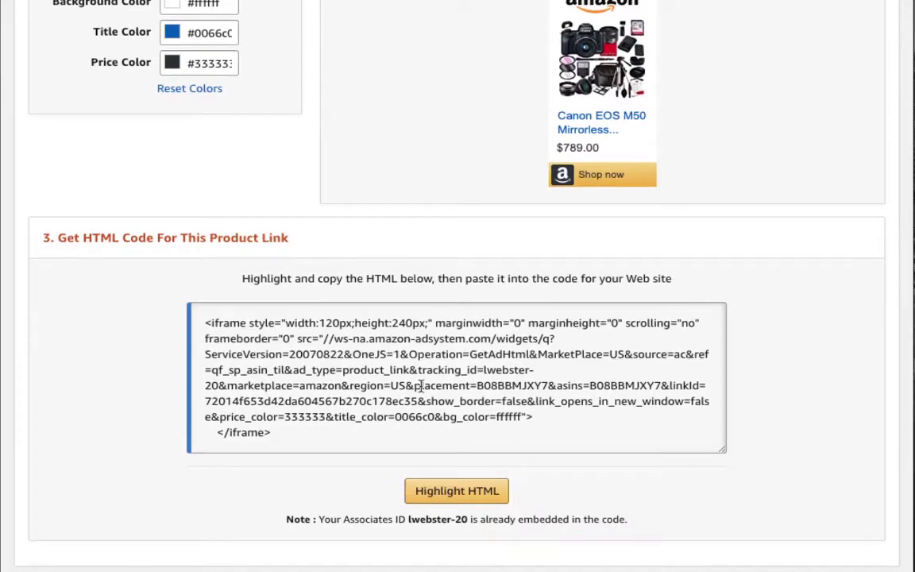
scroll(459, 387, "up", 3)
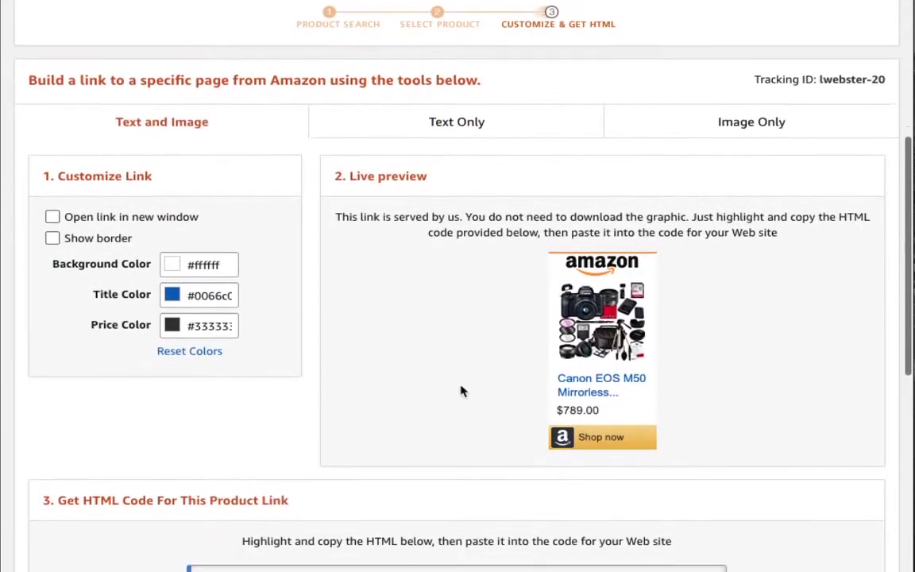
Switch the product link to text only and show it as a Standard Link
scroll(464, 140, "down", 1)
left_click(457, 77)
scroll(429, 326, "down", 1)
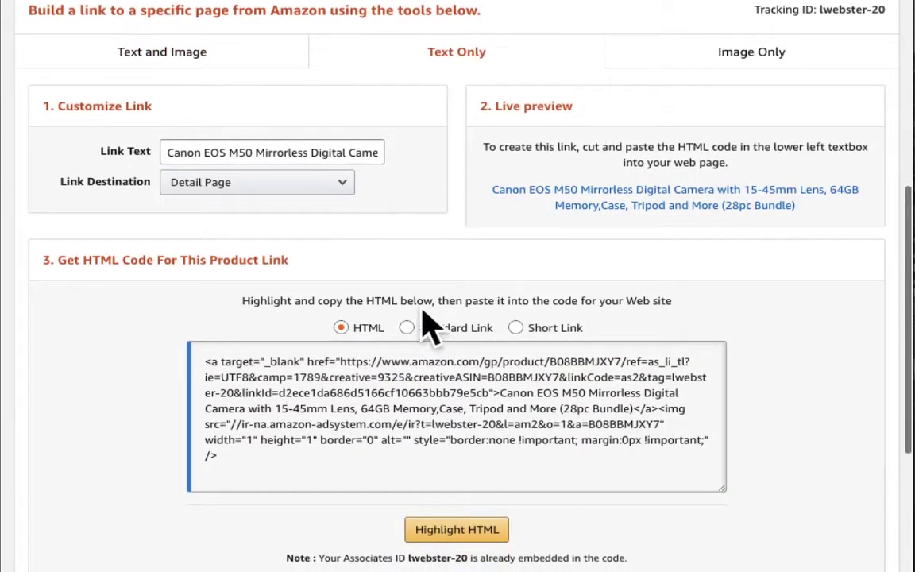
left_click(406, 327)
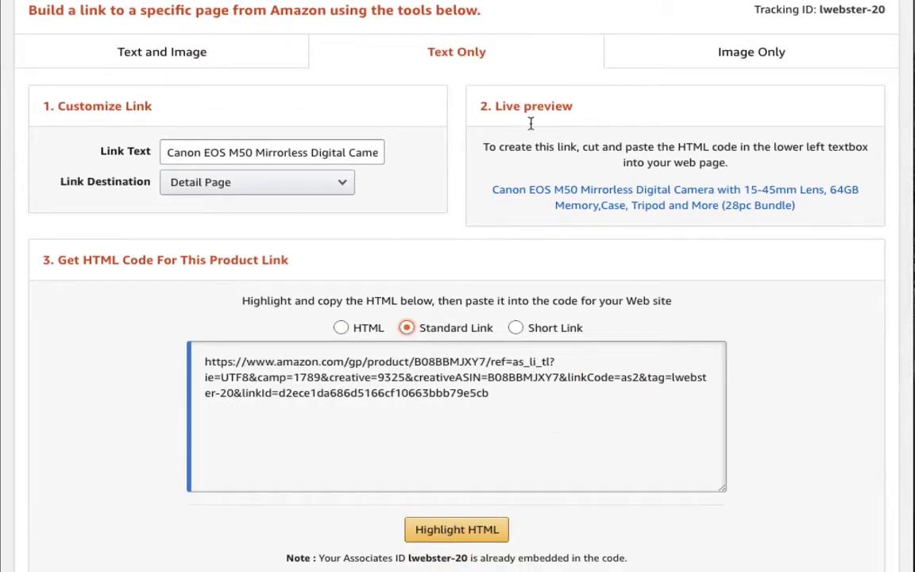
scroll(507, 157, "up", 5)
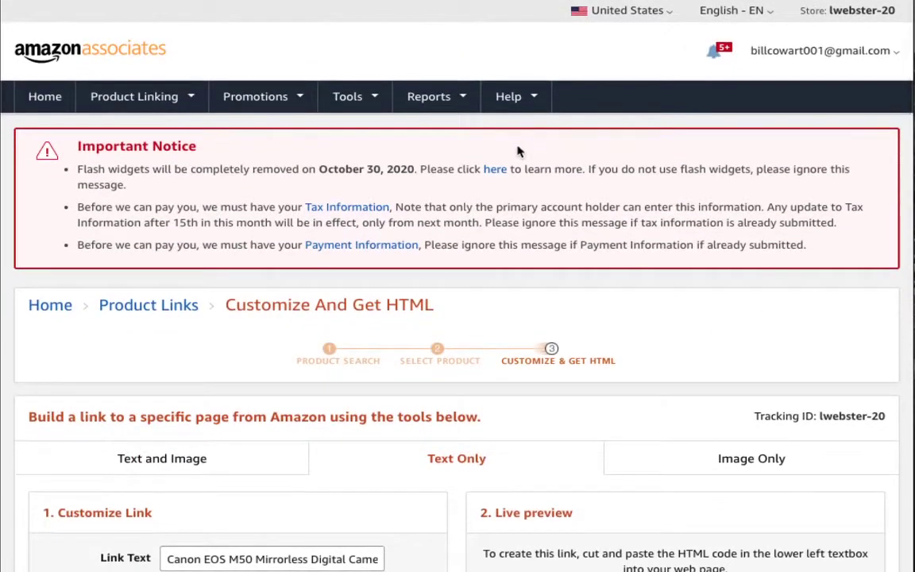
scroll(517, 151, "down", 5)
scroll(521, 147, "up", 5)
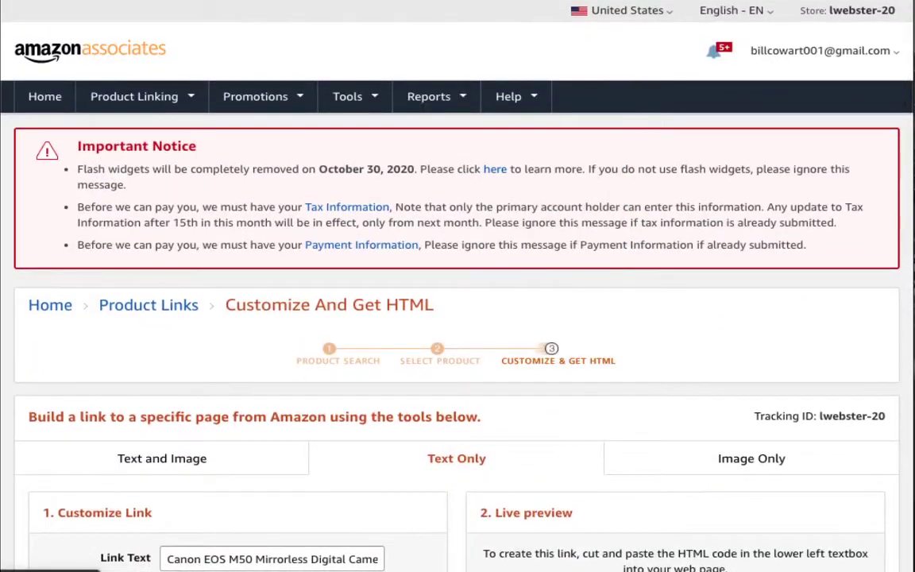
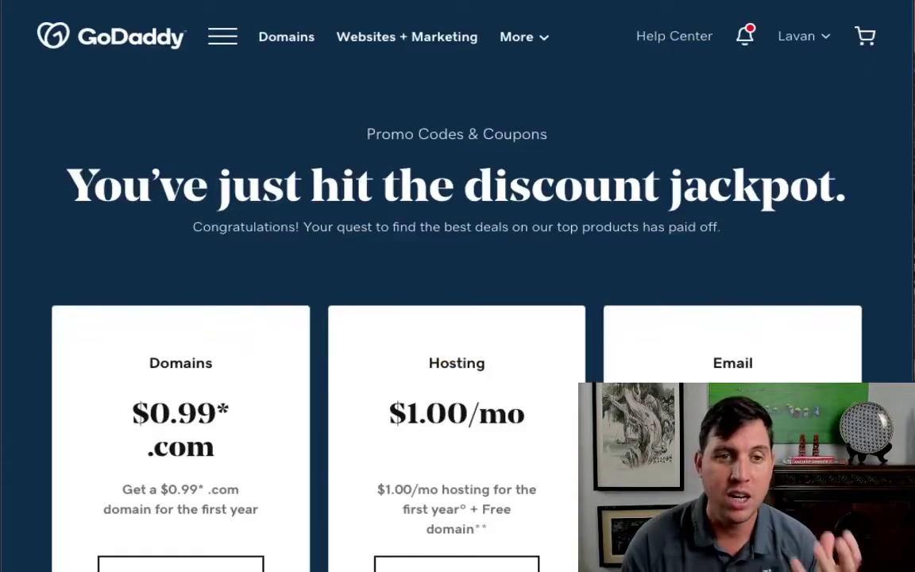
Look over the domain, hosting and email offers on GoDaddy's Promo Codes & Coupons page
scroll(402, 183, "down", 3)
scroll(402, 187, "up", 3)
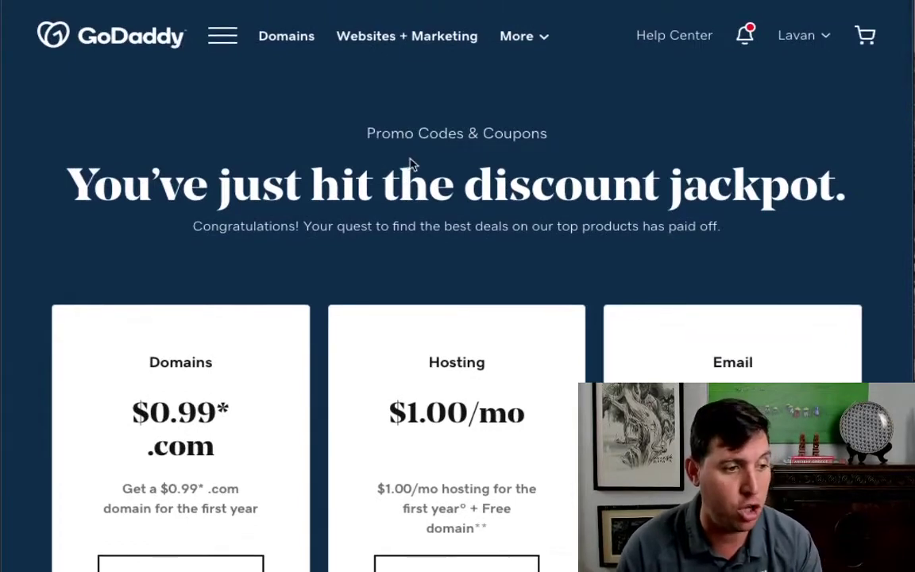
scroll(414, 161, "down", 4)
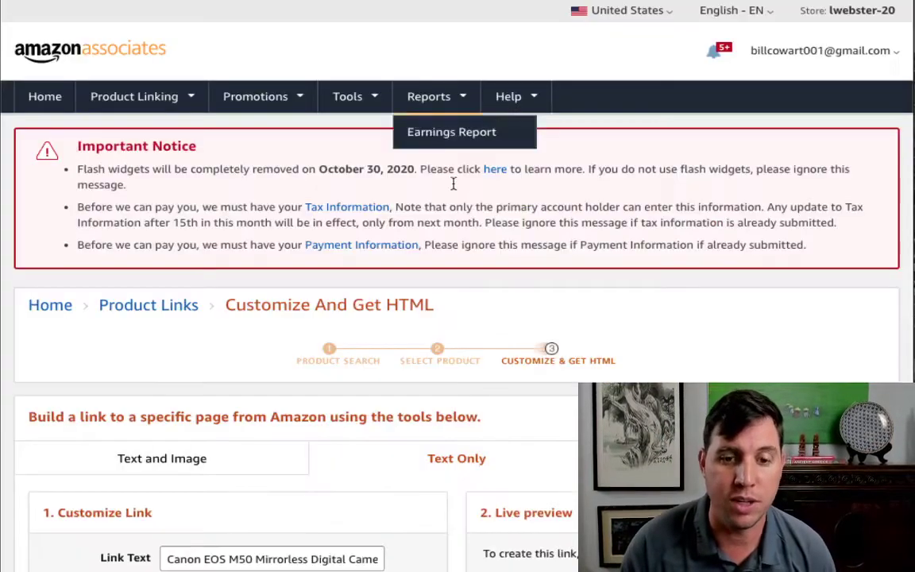
Switch to the Amazon Associates page and review the text-only Standard Link for the Canon EOS M50 bundle
scroll(468, 251, "down", 5)
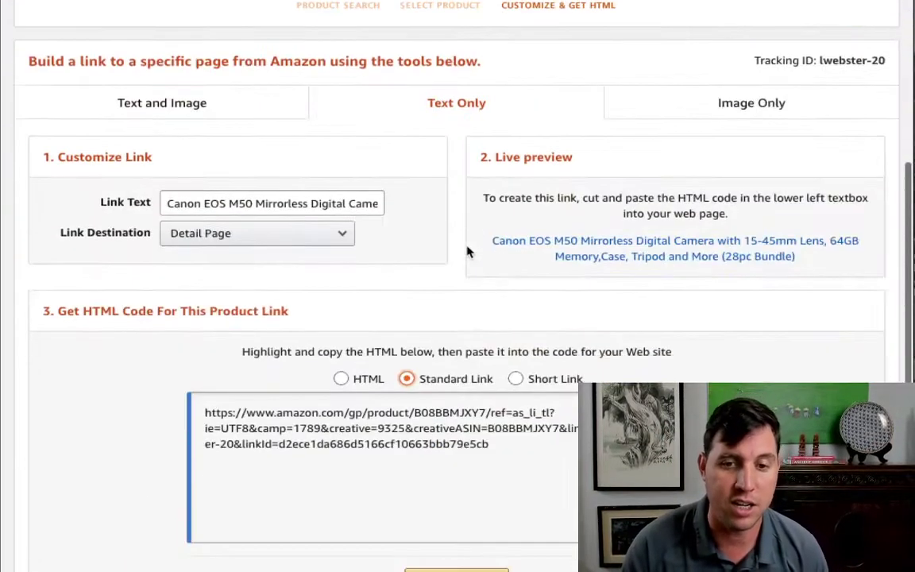
scroll(468, 251, "down", 1)
scroll(468, 251, "up", 6)
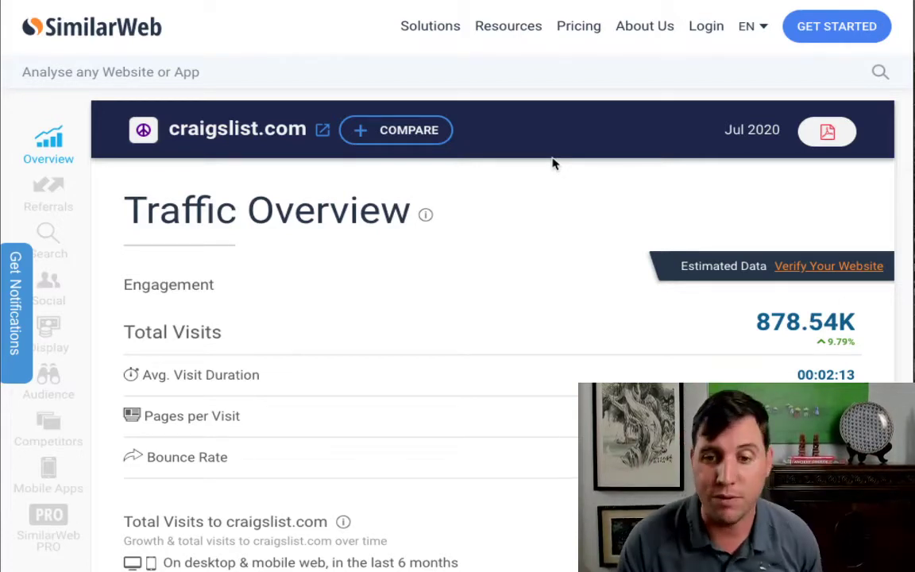
Examine the SimilarWeb rankings and traffic overview for craigslist.com and craigslist.org
scroll(551, 163, "up", 3)
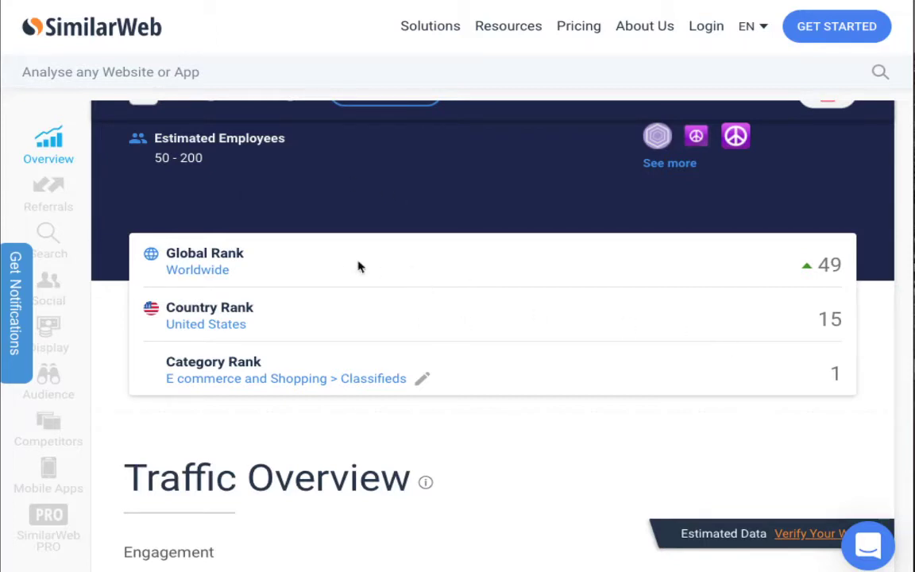
scroll(772, 300, "down", 1)
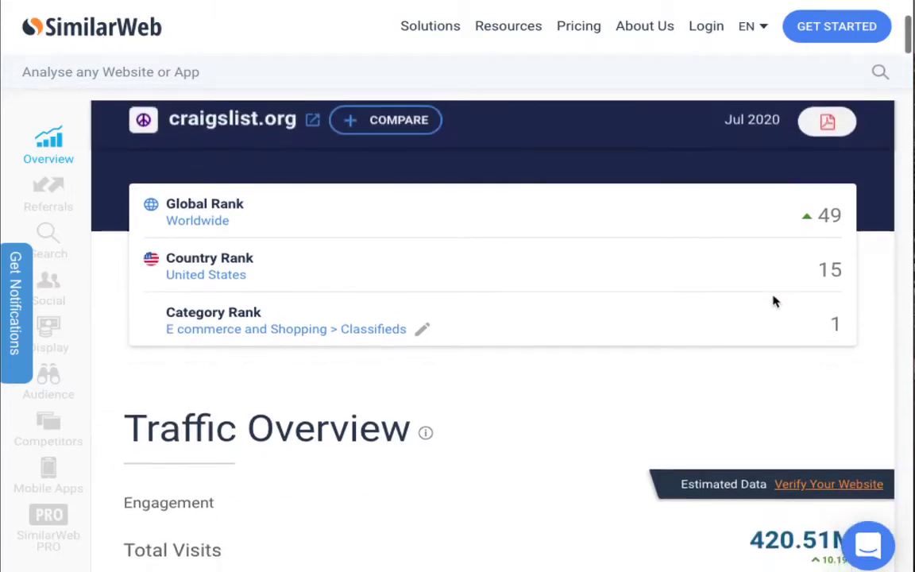
scroll(774, 300, "down", 1)
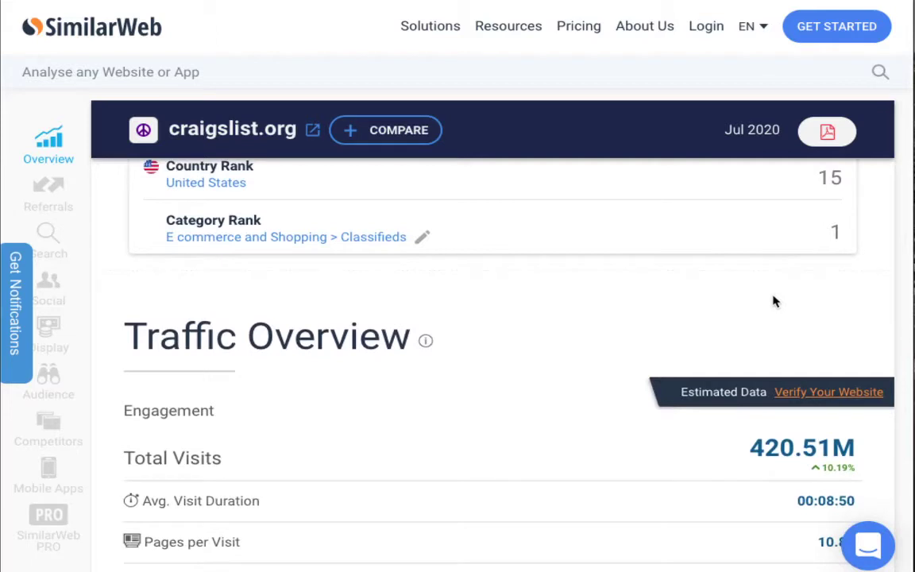
scroll(774, 300, "down", 2)
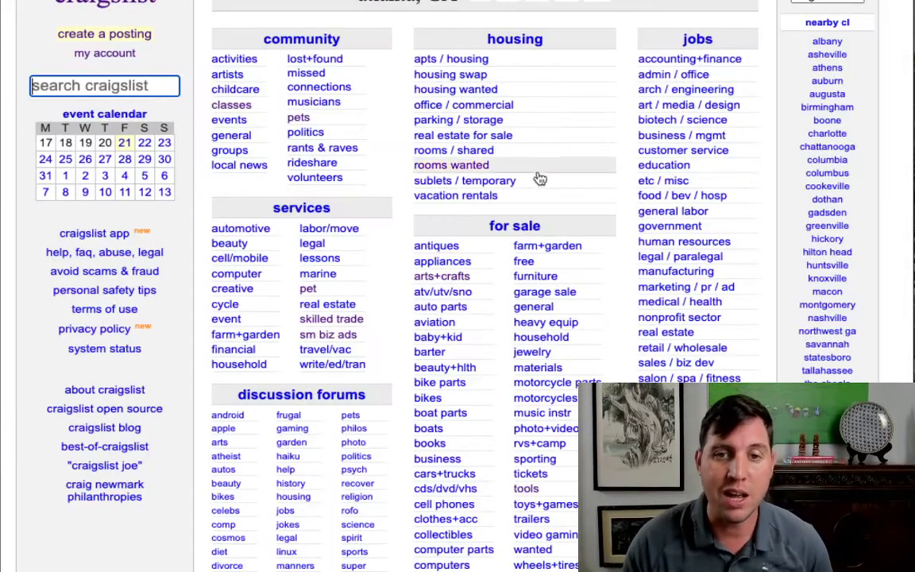
Open the photo+video listings from the for sale categories on Craigslist Atlanta
scroll(545, 167, "up", 1)
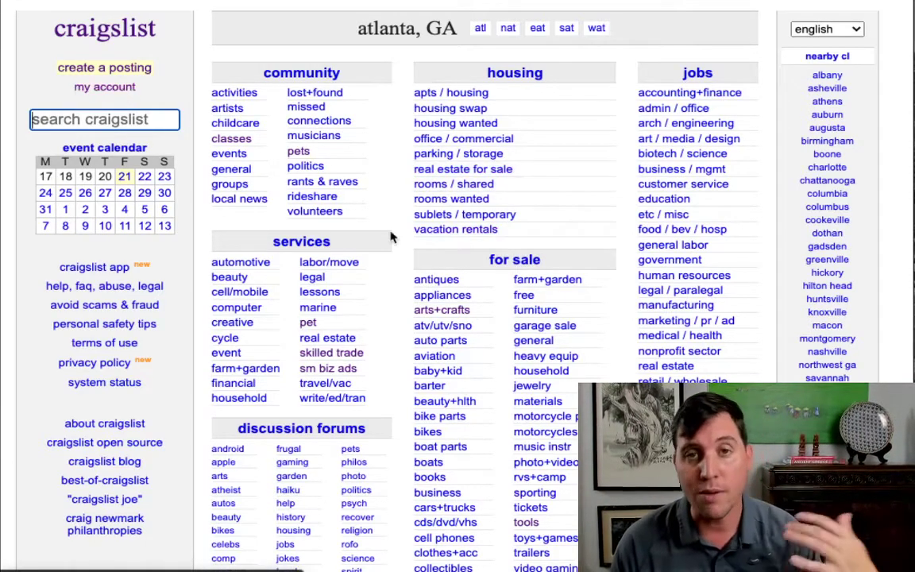
scroll(535, 240, "down", 3)
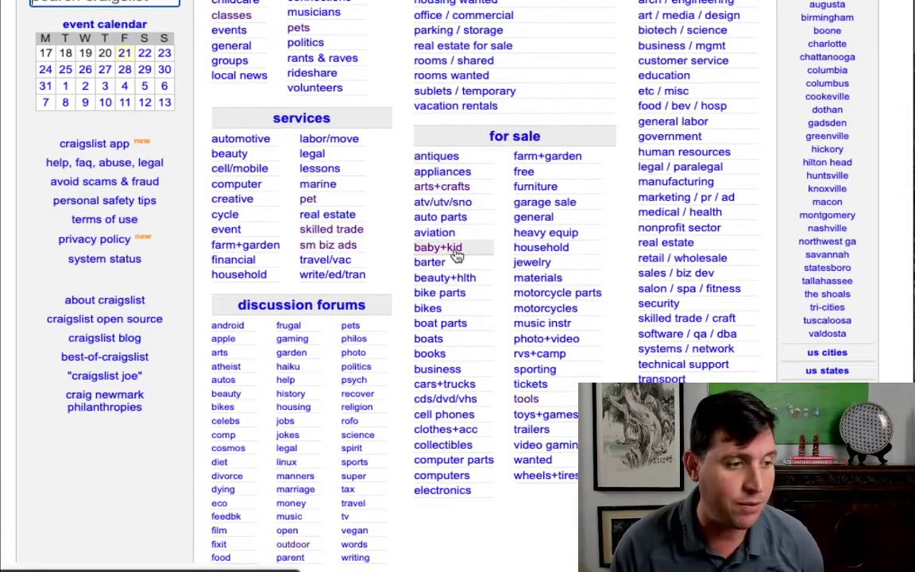
scroll(457, 248, "down", 1)
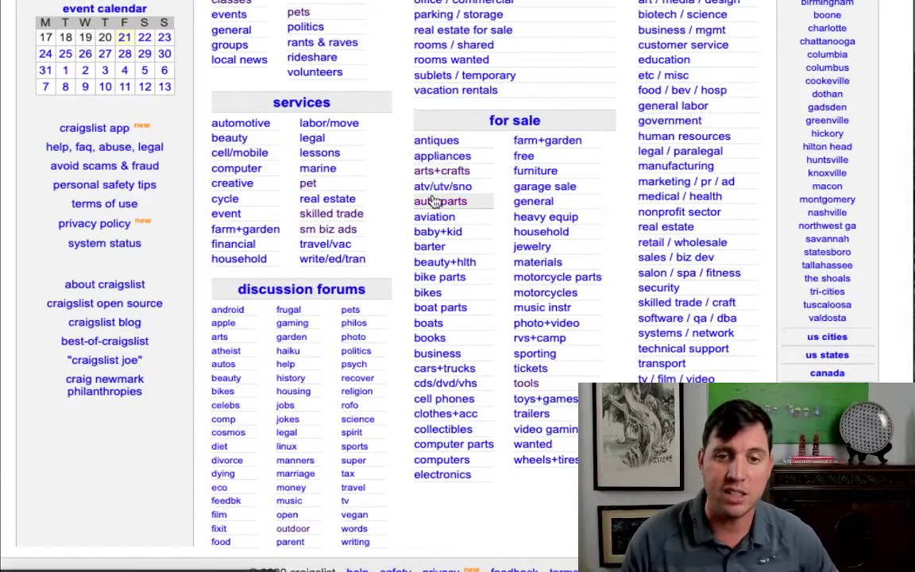
left_click(575, 332)
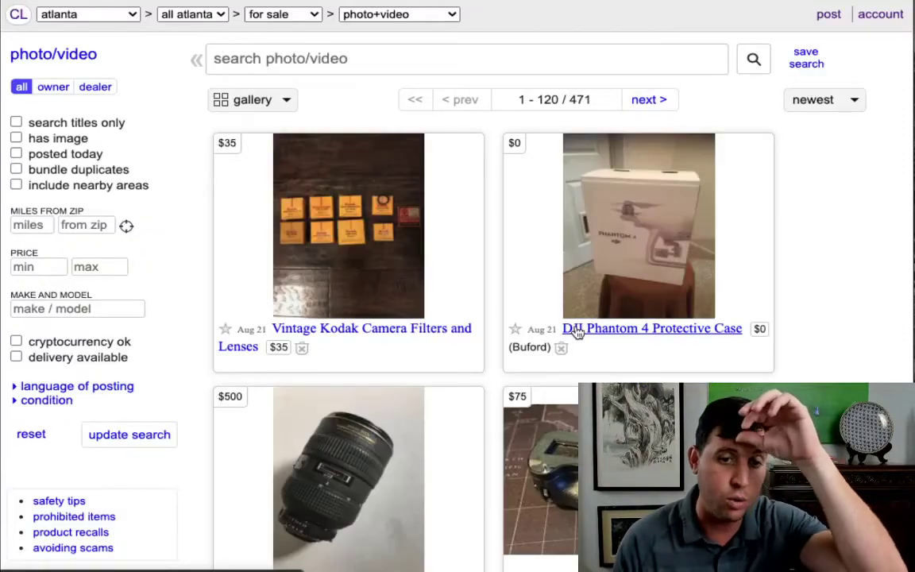
Browse the gallery of photo/video listings, examining the camera and lens offers with their prices
scroll(578, 332, "down", 2)
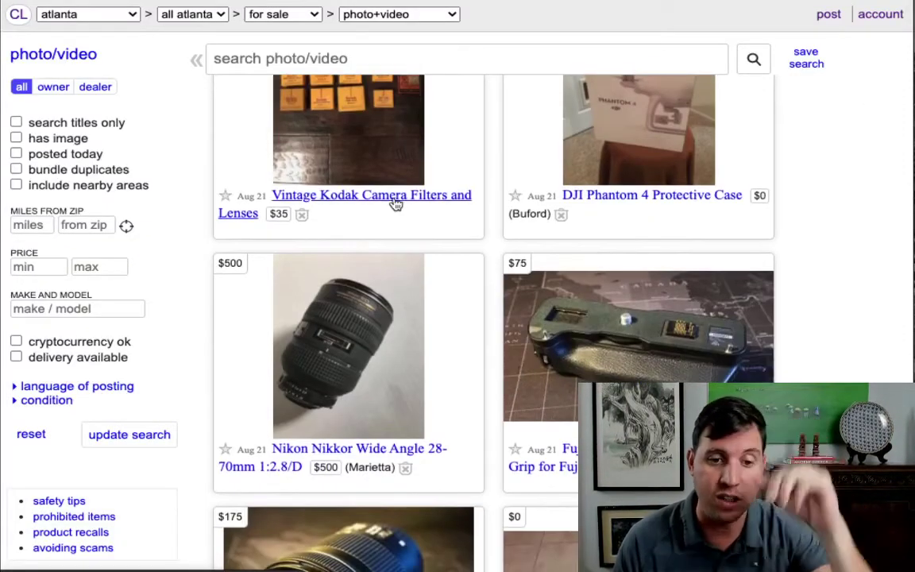
scroll(394, 204, "down", 2)
scroll(342, 342, "down", 1)
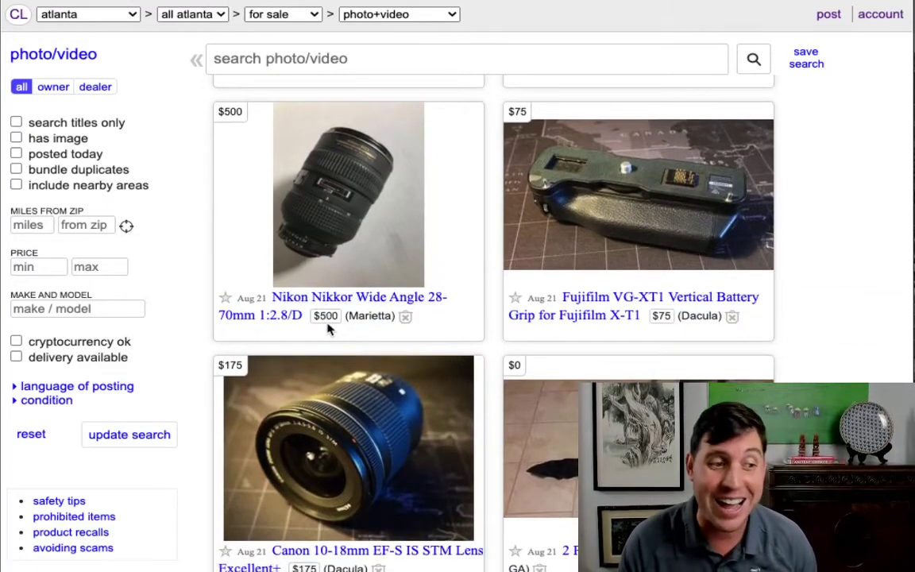
scroll(703, 306, "down", 3)
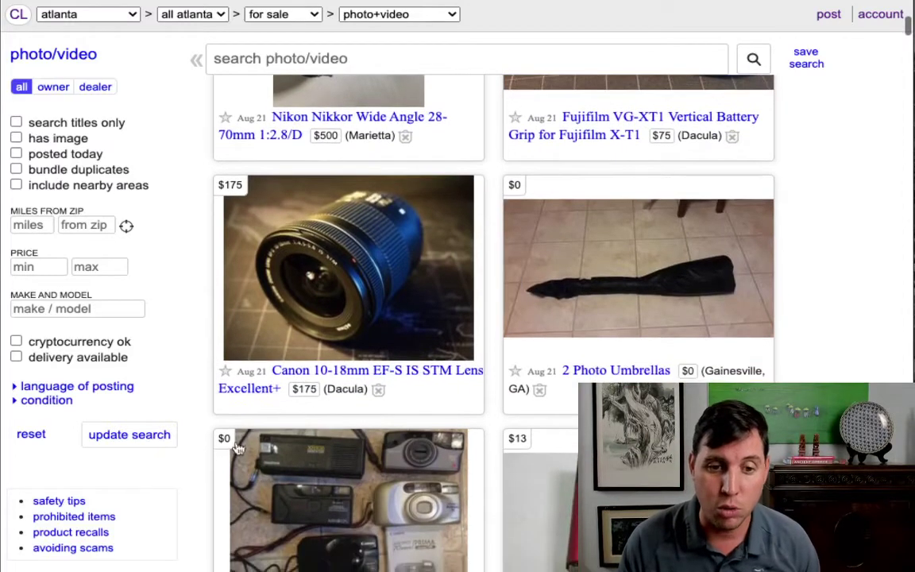
scroll(380, 347, "up", 1)
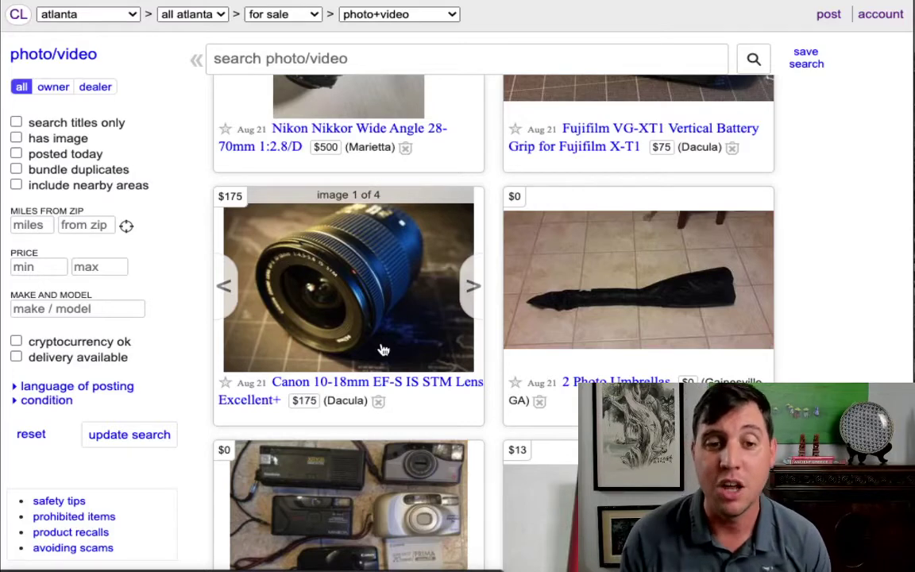
scroll(395, 338, "up", 8)
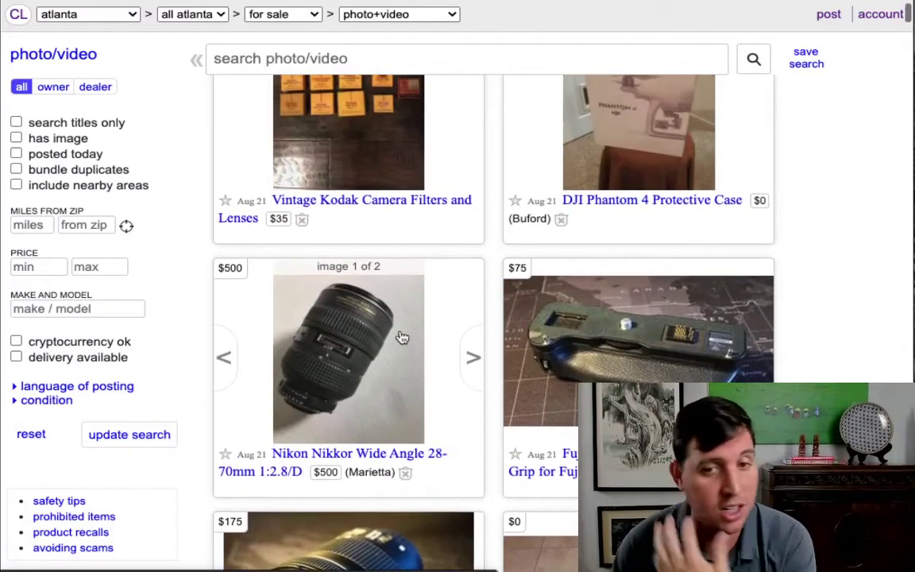
scroll(405, 336, "down", 1)
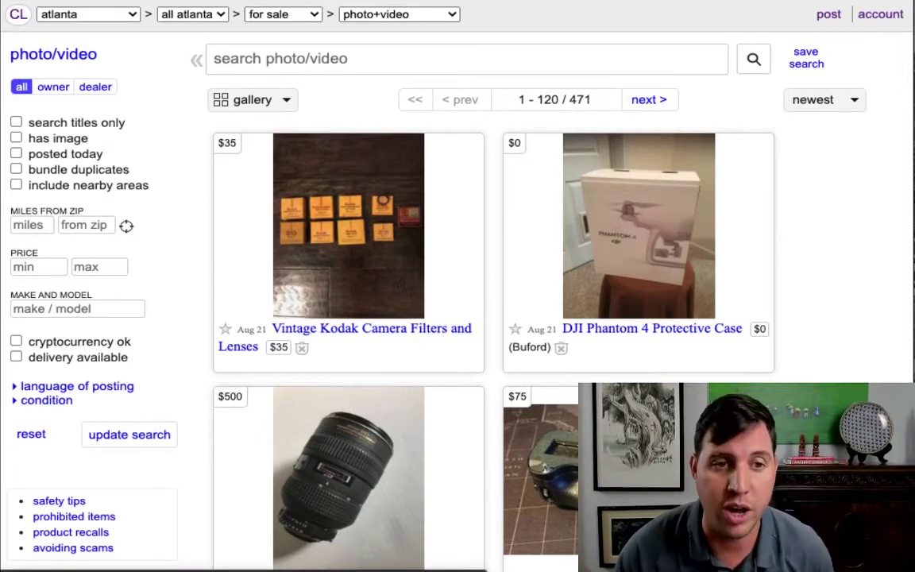
Return to the Craigslist Atlanta home page and look through the for sale categories
left_click(14, 17)
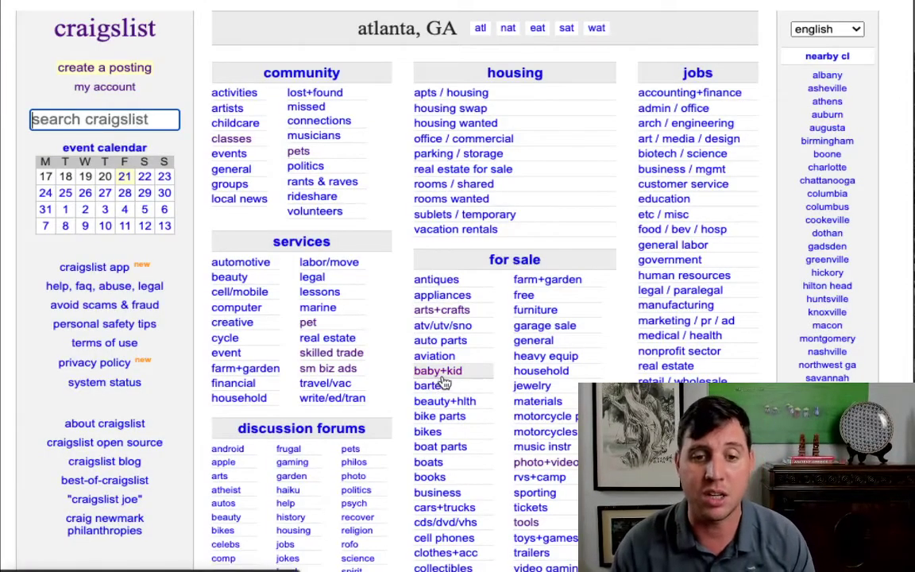
scroll(445, 383, "down", 1)
scroll(447, 381, "down", 2)
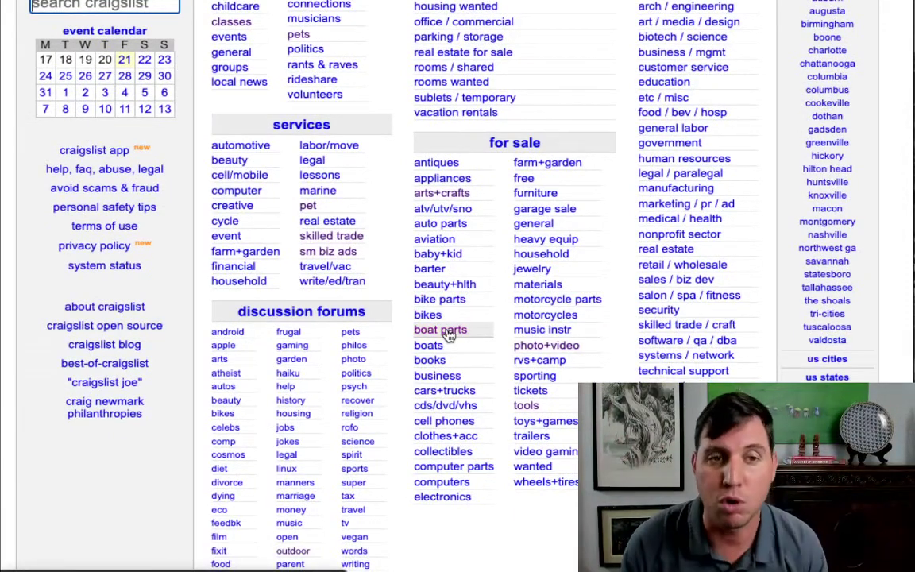
scroll(449, 335, "up", 3)
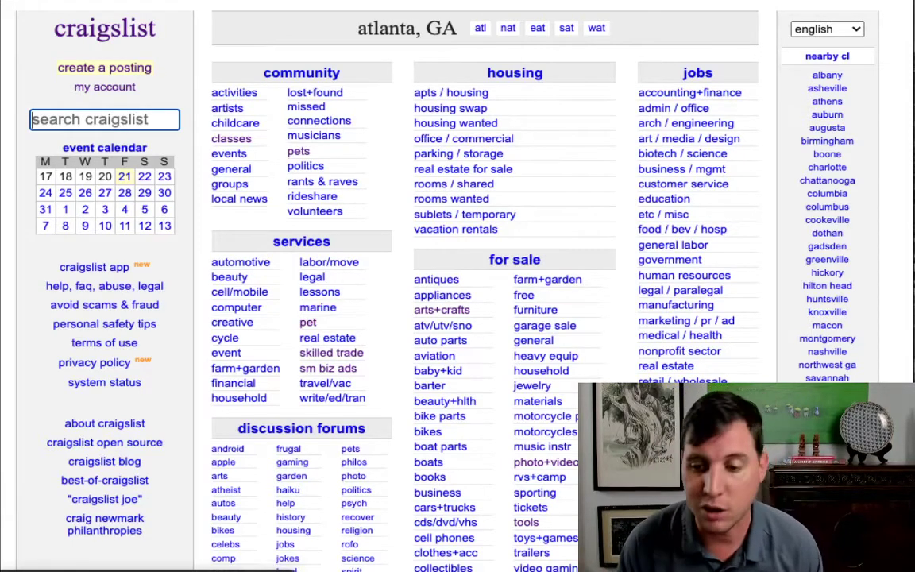
Calculate 100 × 0.02 in the calculator, clear the result and minimize the calculator
key("super+Tab")
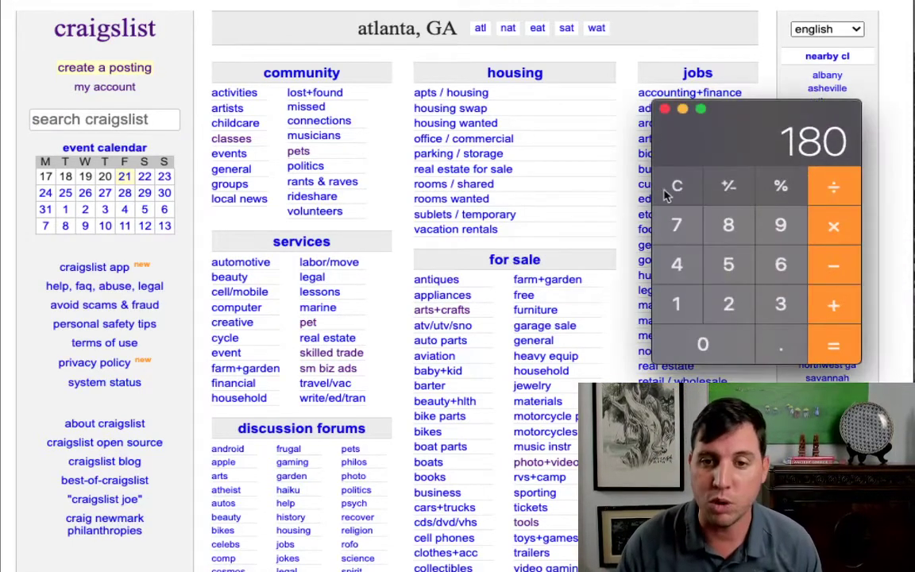
left_click(677, 185)
left_click(676, 305)
left_click(703, 343)
left_click(702, 343)
left_click(833, 226)
left_click(761, 346)
left_click(747, 349)
left_click(728, 304)
left_click(833, 345)
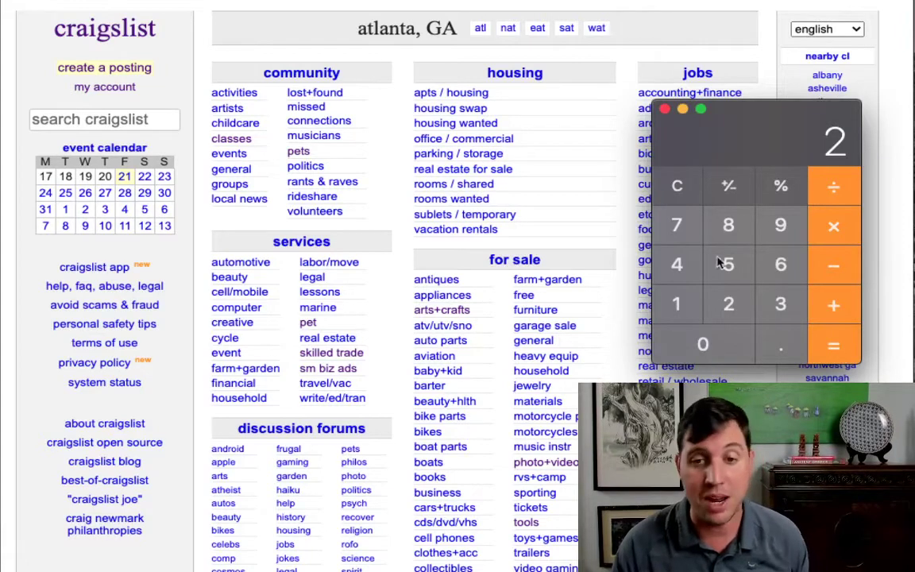
left_click(675, 185)
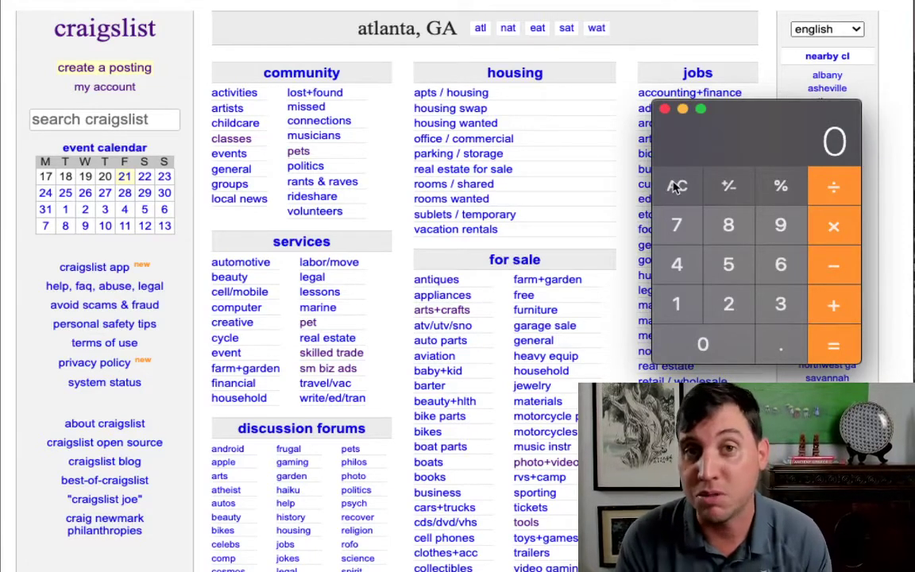
left_click(683, 109)
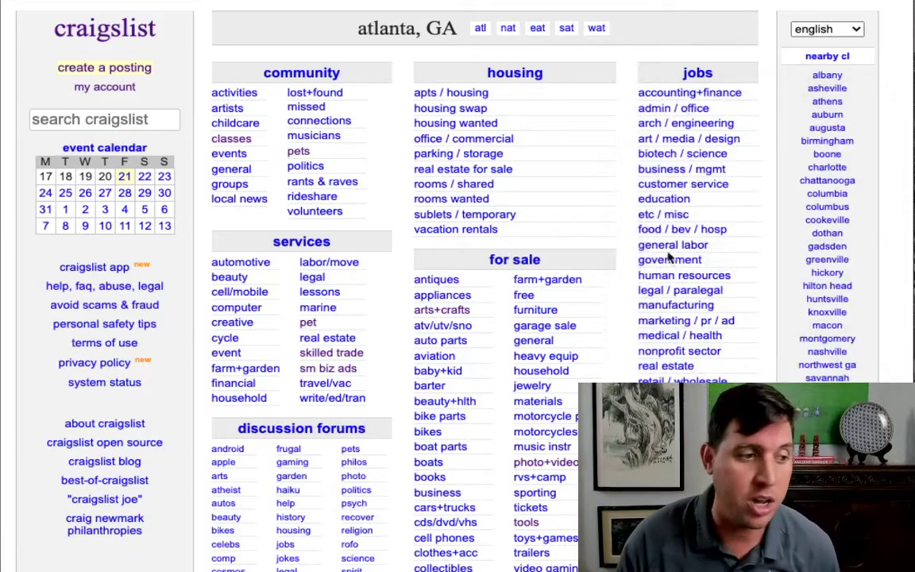
Start a new Craigslist posting for the city of atlanta with the posting type for sale by owner
left_click(127, 117)
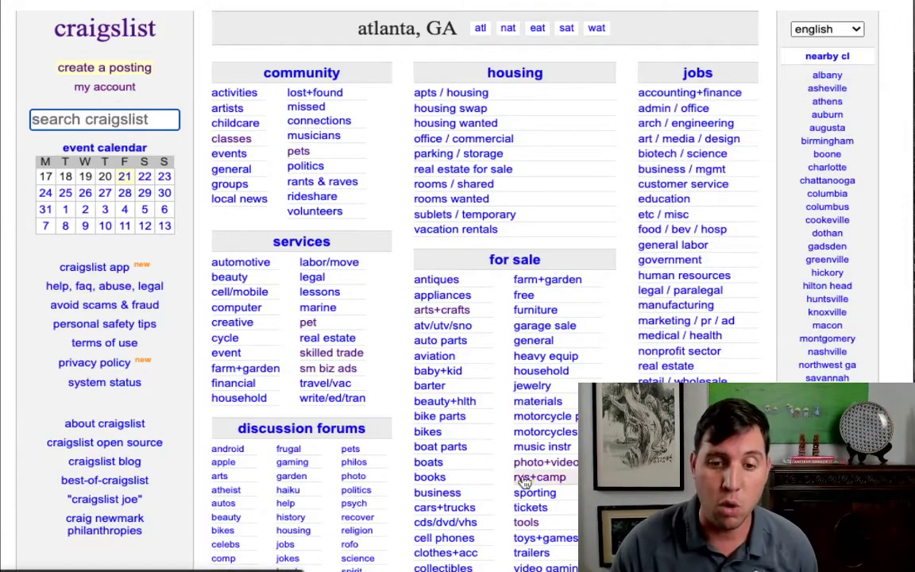
scroll(112, 87, "down", 1)
left_click(107, 64)
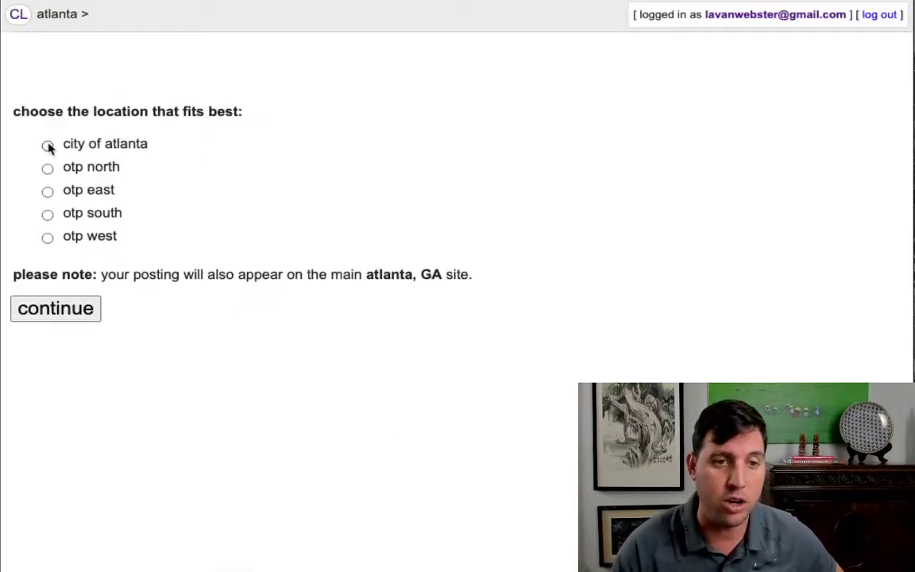
left_click(47, 146)
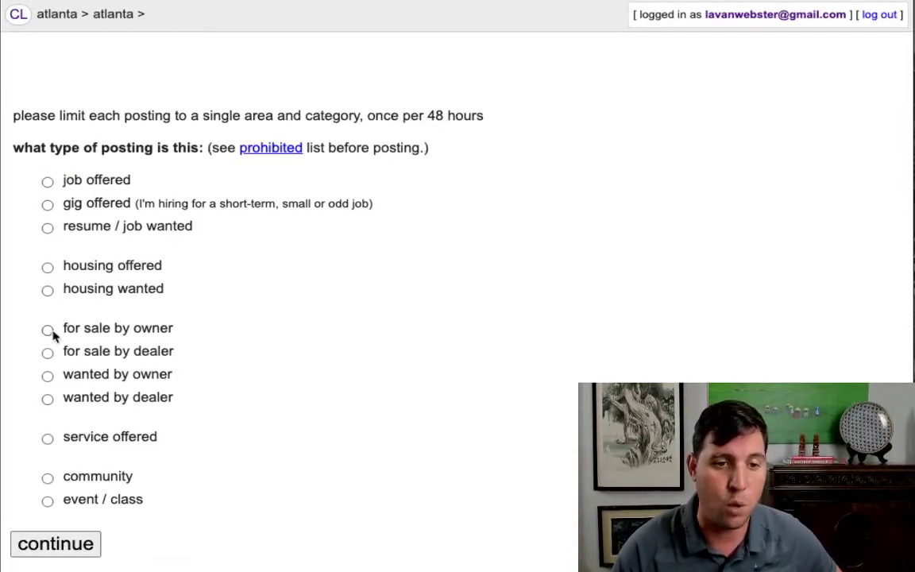
left_click(48, 328)
Choose "photo/video - by owner" as the posting's category and proceed to the posting details form
scroll(235, 389, "down", 5)
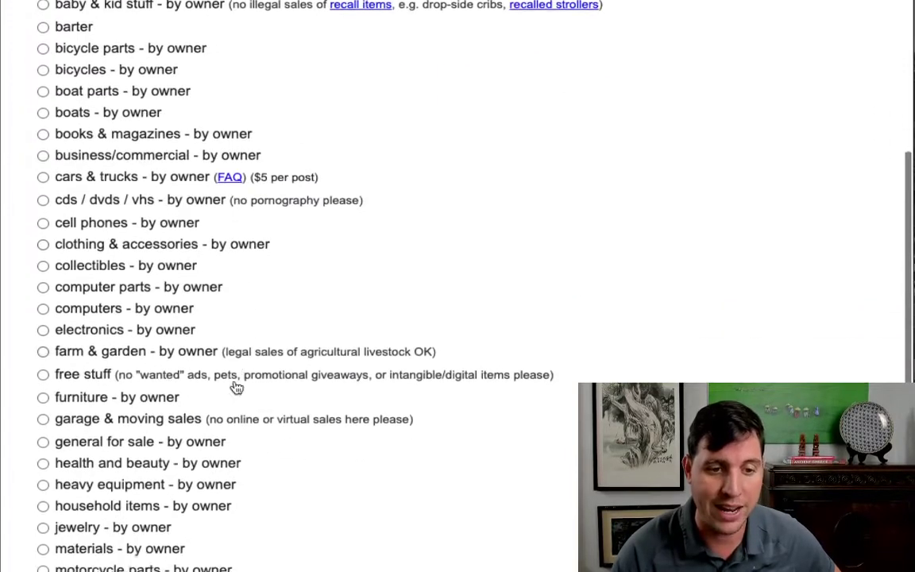
scroll(238, 388, "down", 3)
scroll(240, 388, "down", 2)
scroll(119, 389, "up", 1)
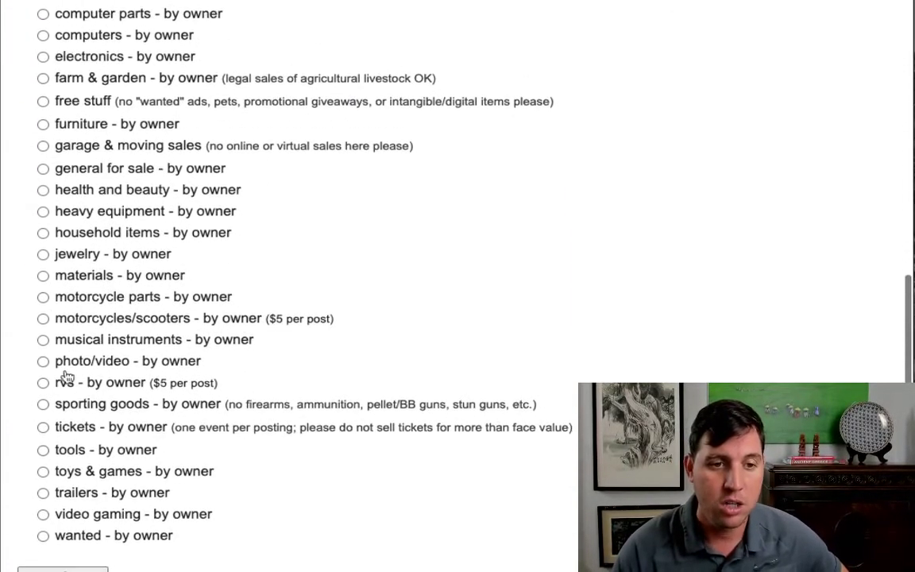
scroll(44, 298, "up", 1)
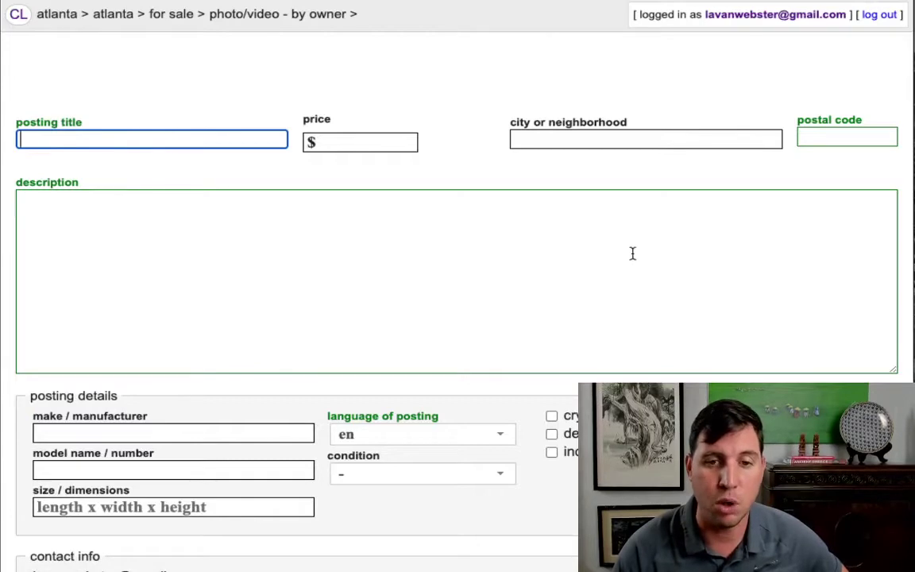
Leave the posting form, list the account's inactive postings and display the expired Canon EOS M50 Mirrorless Camera posting
left_click(20, 16)
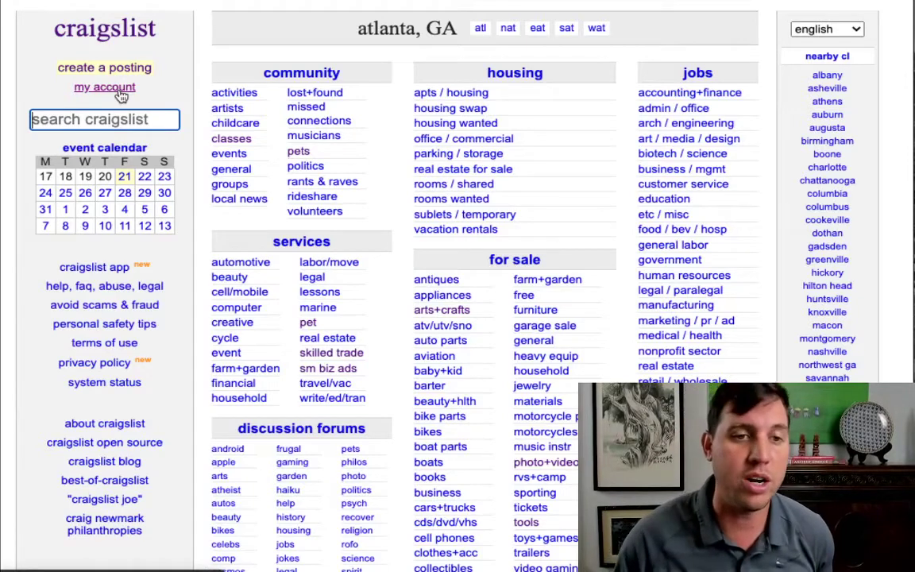
left_click(119, 91)
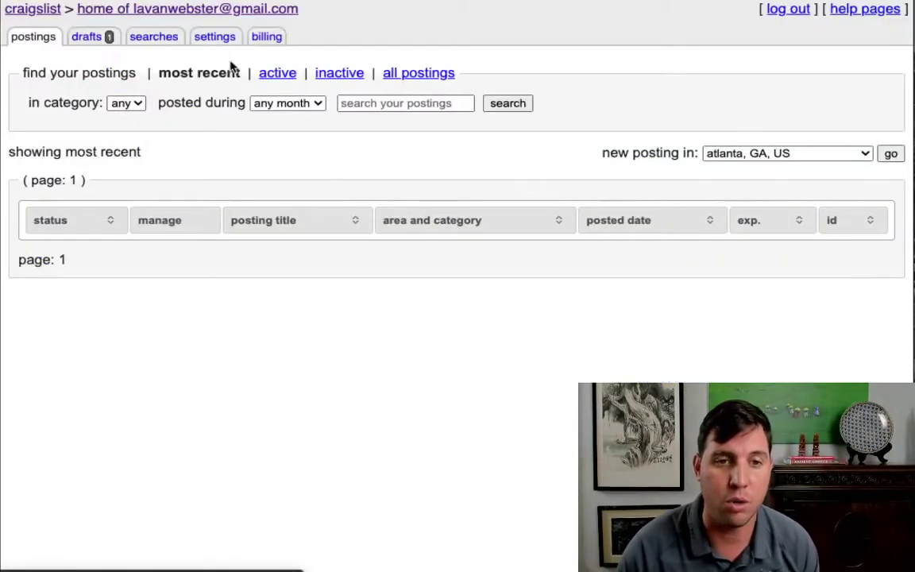
left_click(335, 77)
scroll(318, 314, "down", 1)
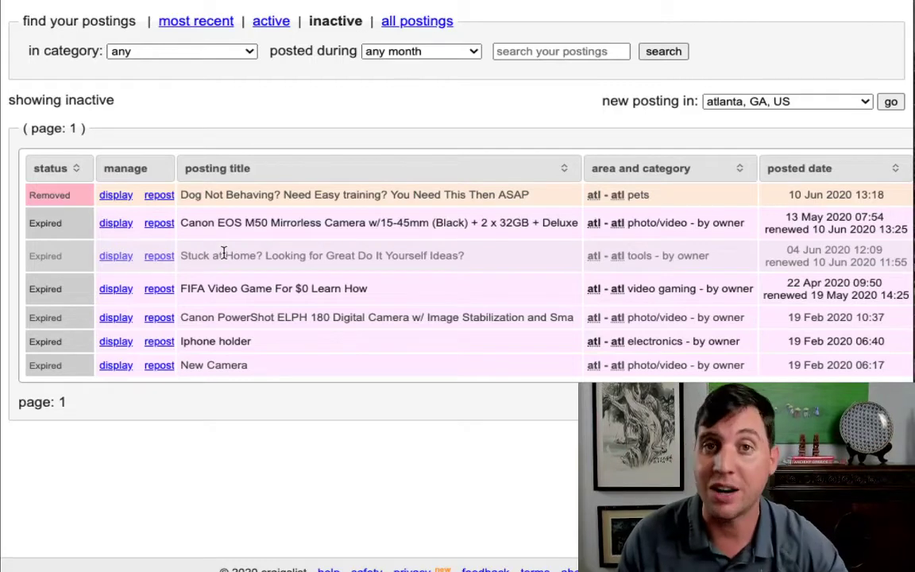
left_click(113, 223)
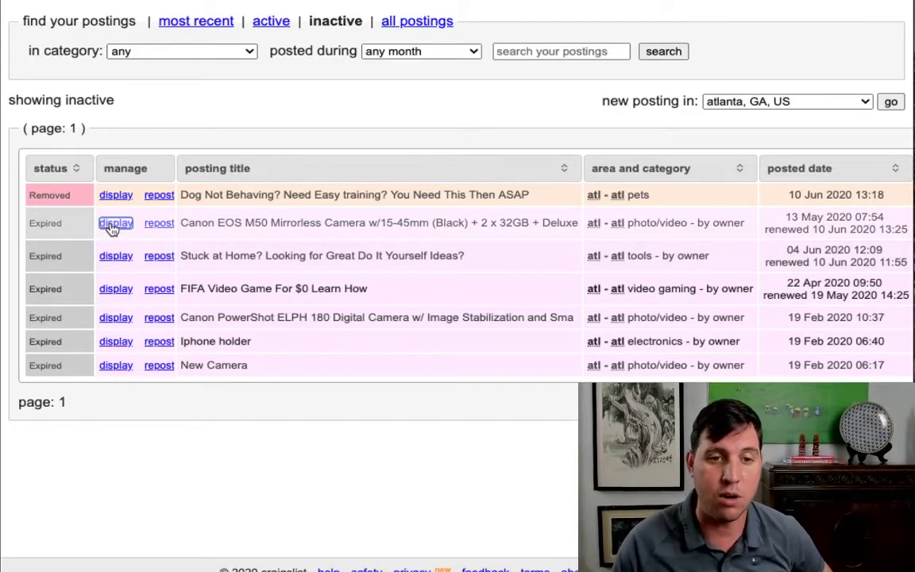
Read through the description of the expired Canon EOS M50 Mirrorless Camera posting
scroll(290, 270, "down", 5)
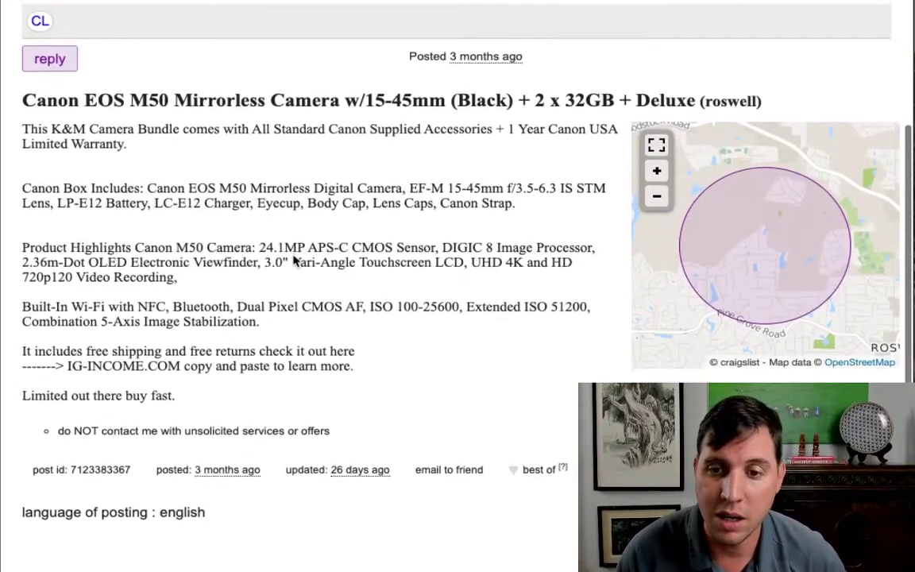
scroll(295, 262, "down", 2)
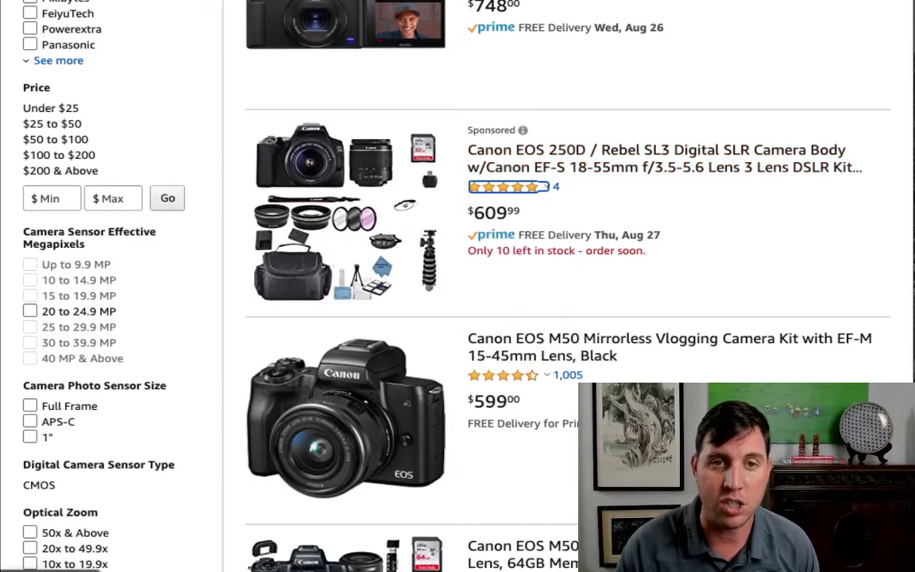
Switch to the Amazon results, search for "canon m50 bundle" and browse the listed camera kits
scroll(555, 143, "up", 6)
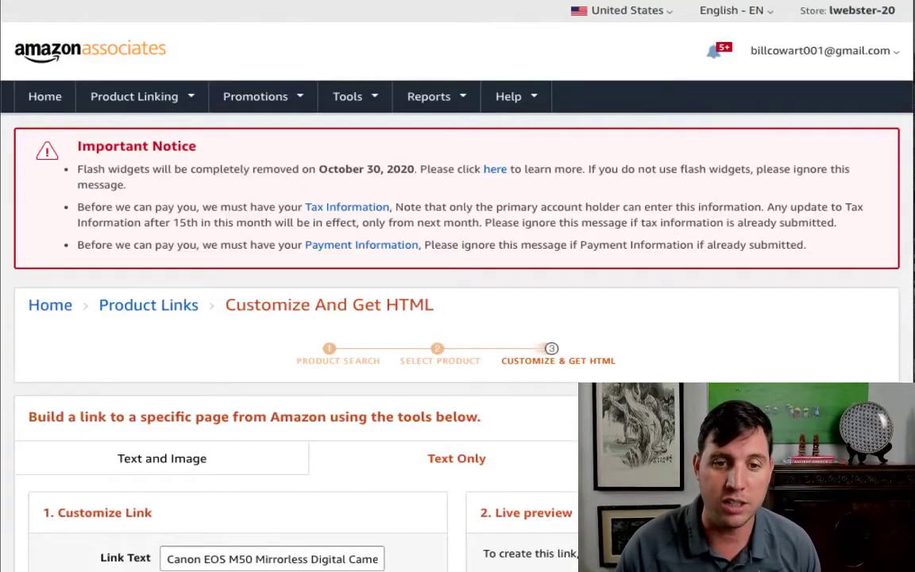
scroll(458, 286, "down", 3)
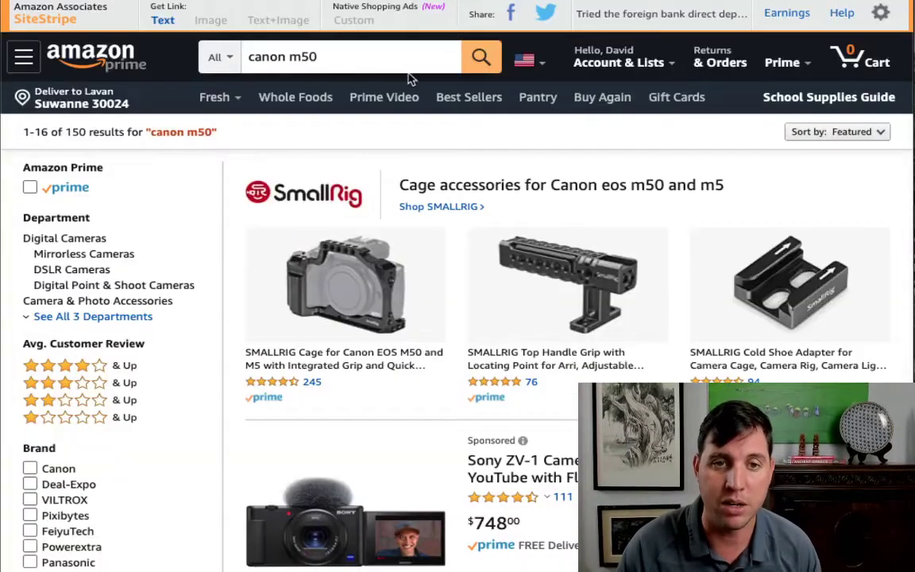
left_click(401, 63)
type("bundle")
key("Return")
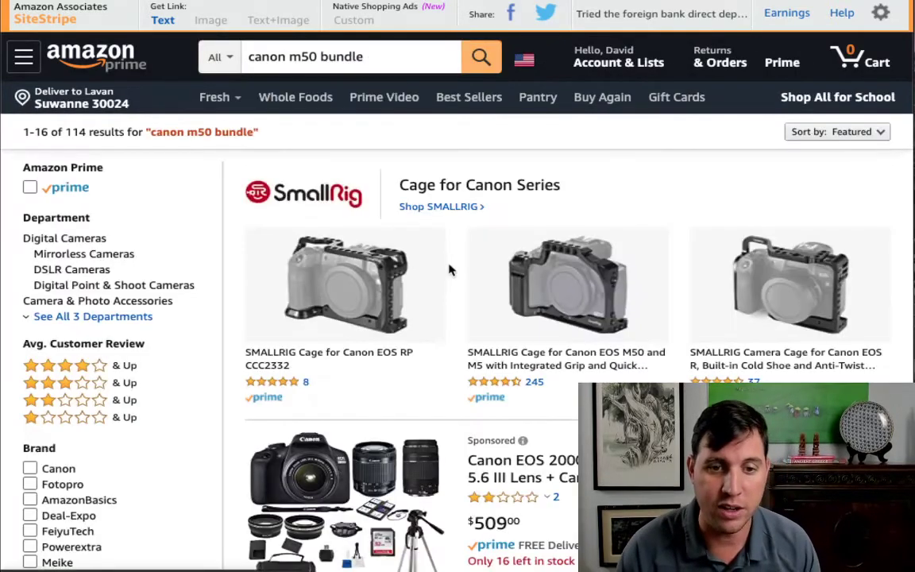
scroll(451, 271, "down", 2)
scroll(579, 314, "down", 3)
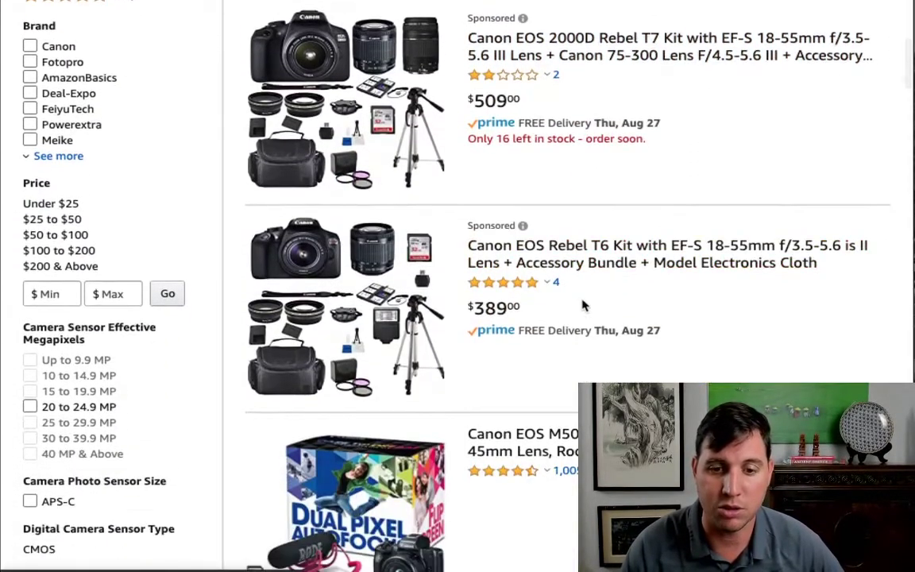
scroll(582, 306, "up", 3)
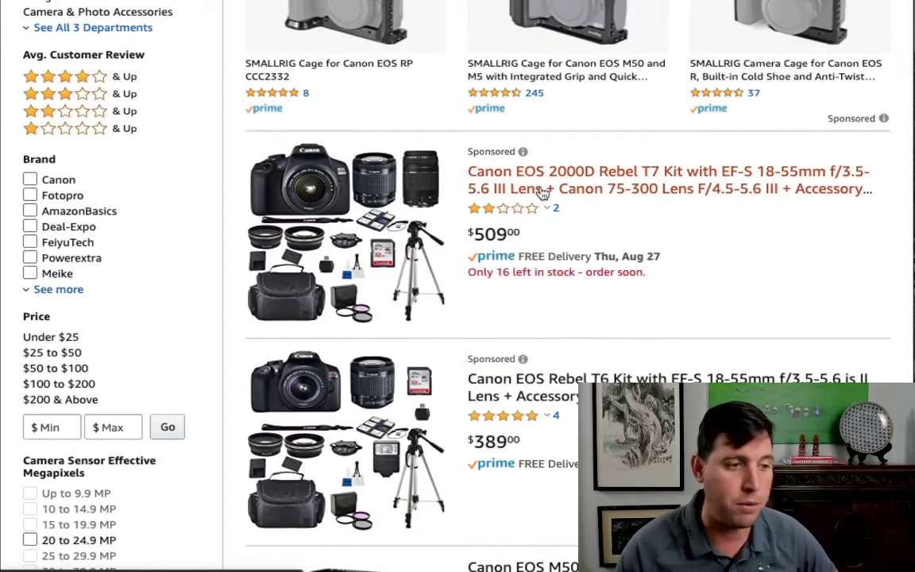
Open the Canon EOS 2000D Rebel T7 Kit product and look over its page
left_click(543, 193)
scroll(461, 303, "down", 3)
scroll(461, 304, "up", 2)
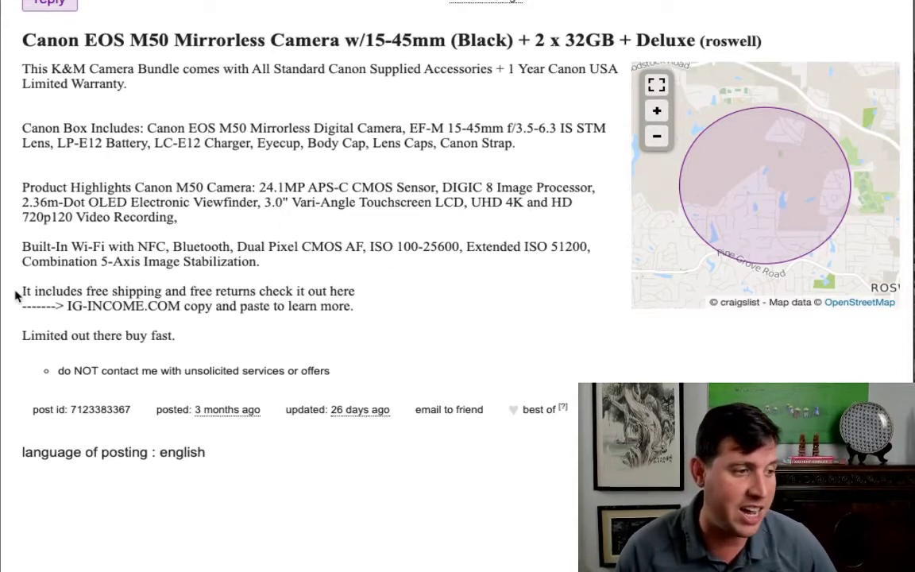
In the Craigslist Canon EOS M50 posting, highlight the free shipping and returns lines and the IG-INCOME.COM address for review
left_click_drag(358, 314, 10, 298)
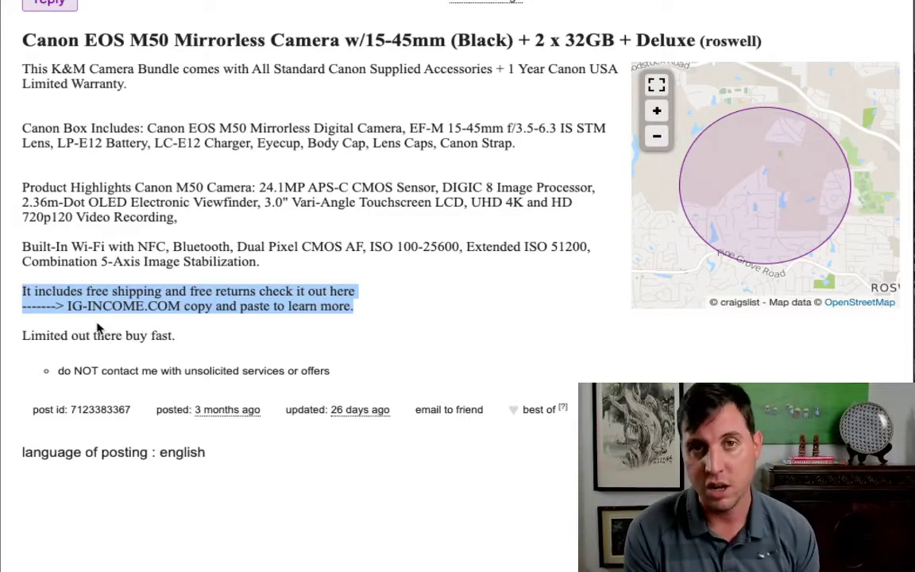
left_click(232, 356)
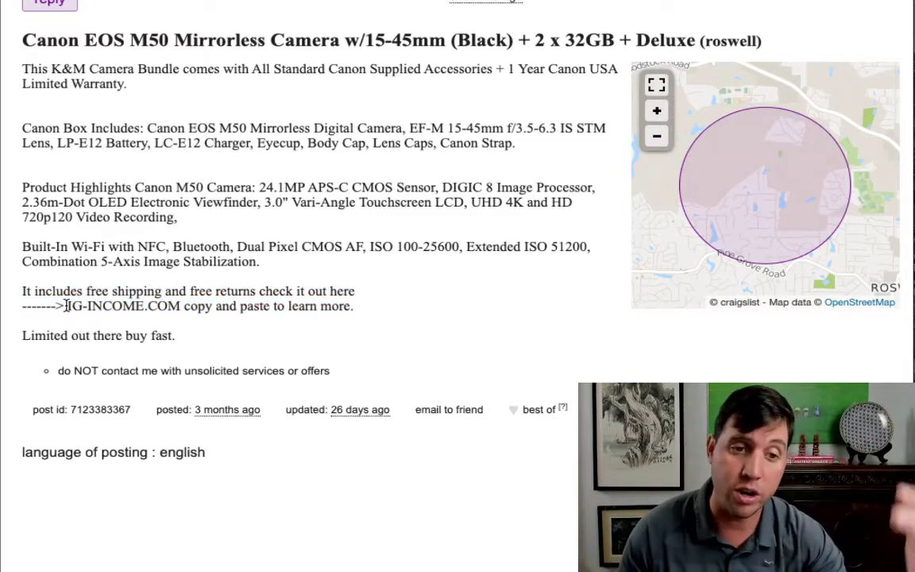
left_click_drag(68, 305, 171, 305)
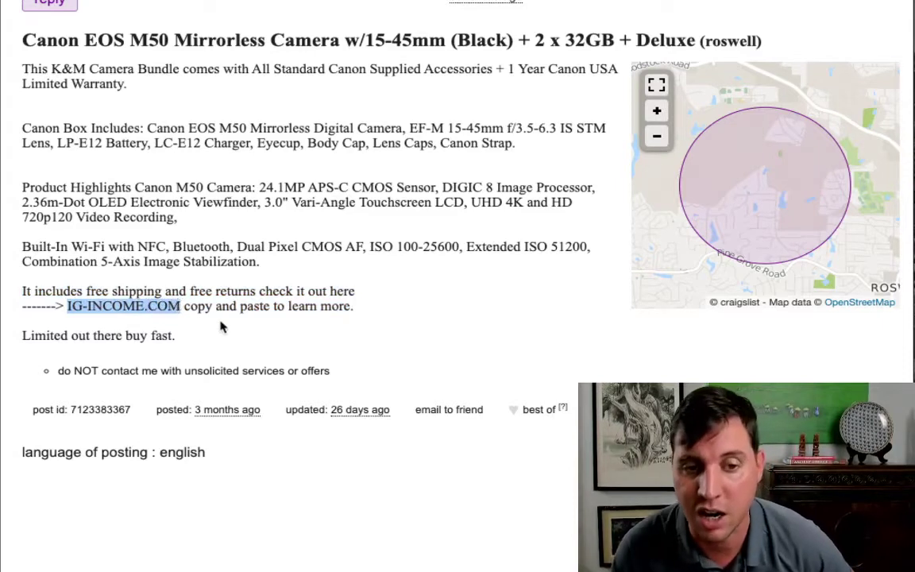
left_click(220, 325)
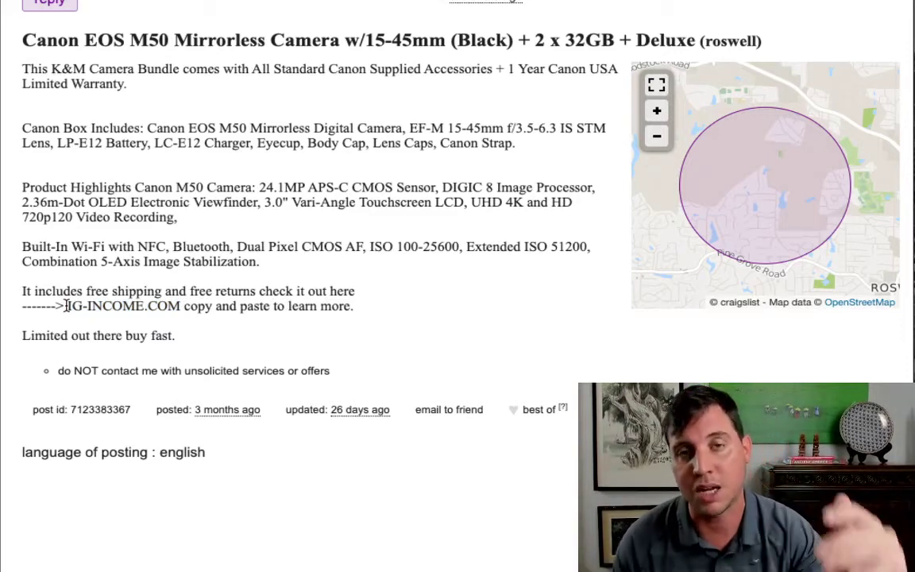
left_click_drag(66, 306, 185, 308)
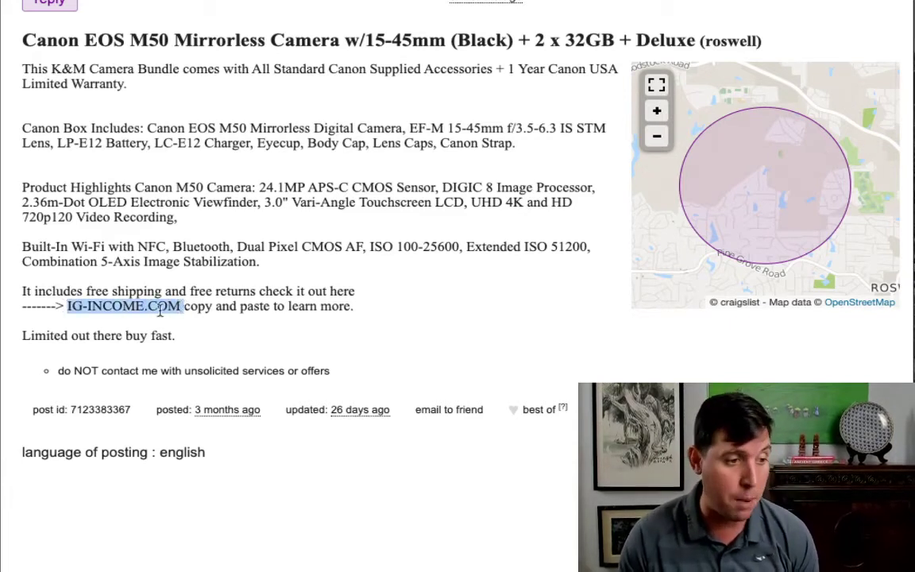
key("ctrl+t")
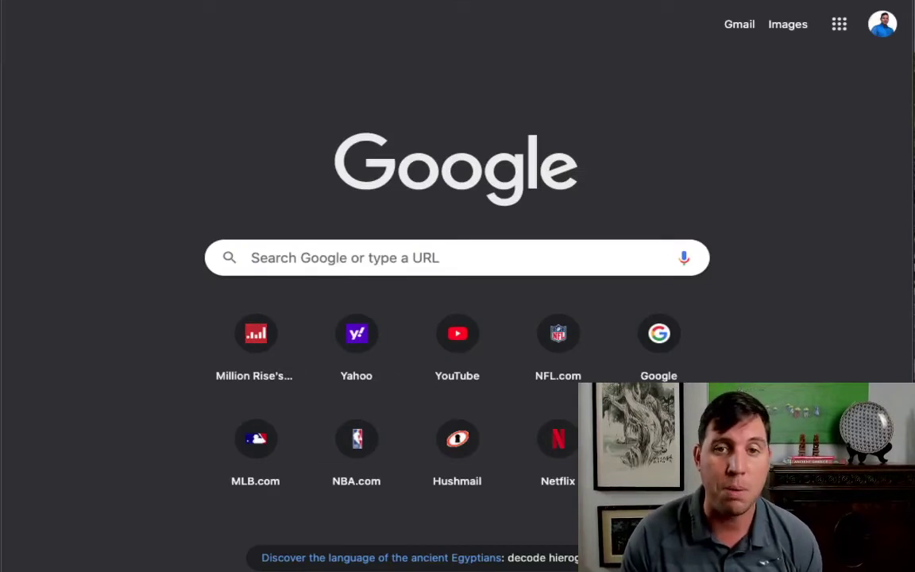
key("ctrl+w")
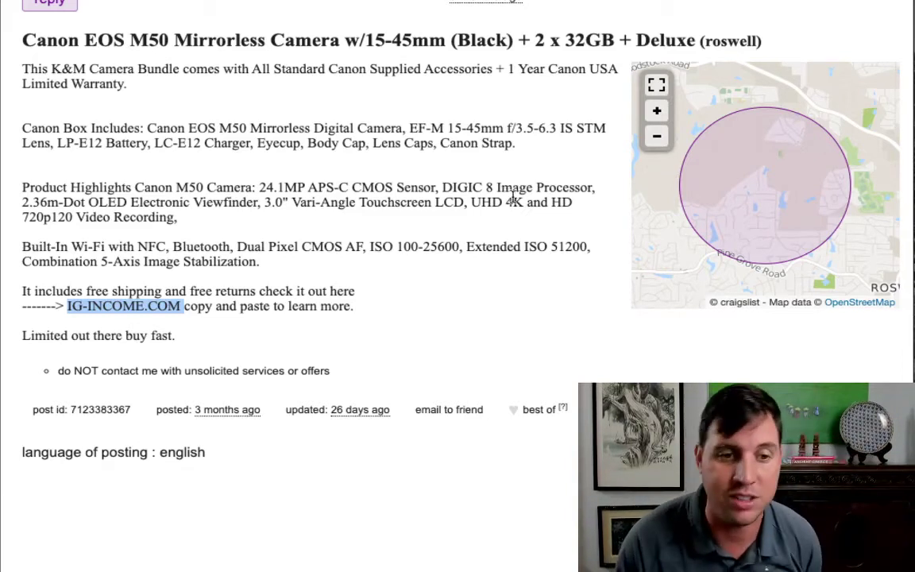
left_click(454, 318)
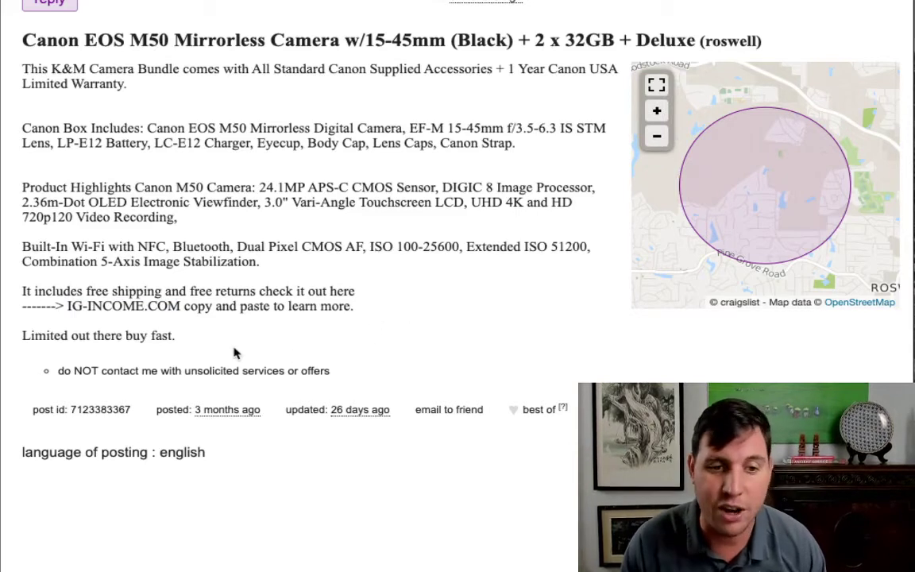
Highlight the closing line "Limited out there buy fast" and the posting's title, and review the rest of the ad
left_click_drag(24, 334, 173, 338)
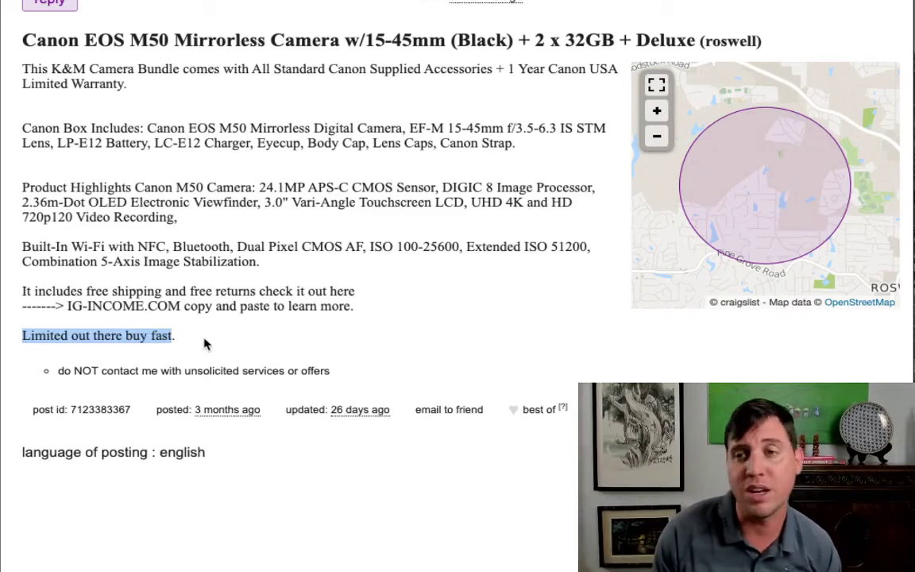
scroll(248, 228, "up", 1)
scroll(249, 228, "up", 5)
left_click_drag(22, 275, 454, 274)
scroll(408, 322, "down", 5)
left_click(554, 445)
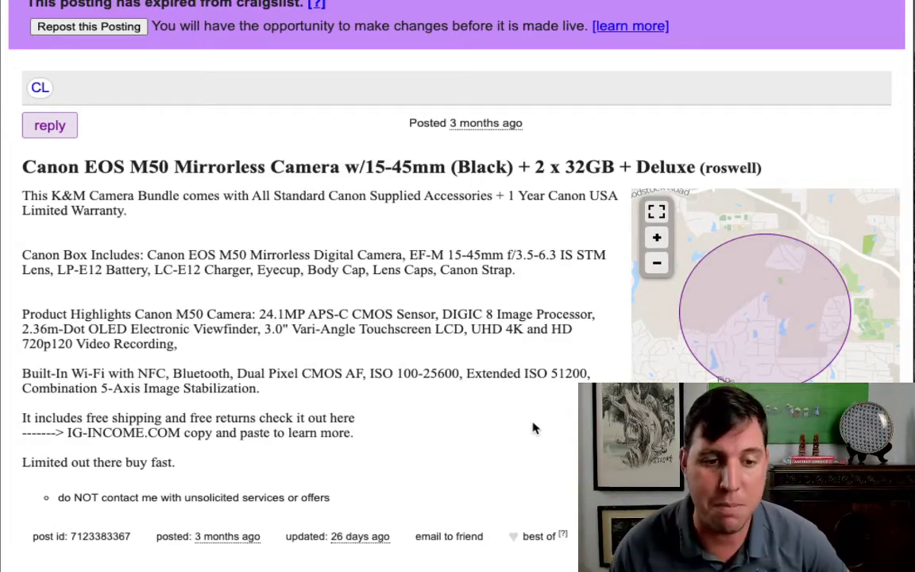
scroll(533, 428, "down", 1)
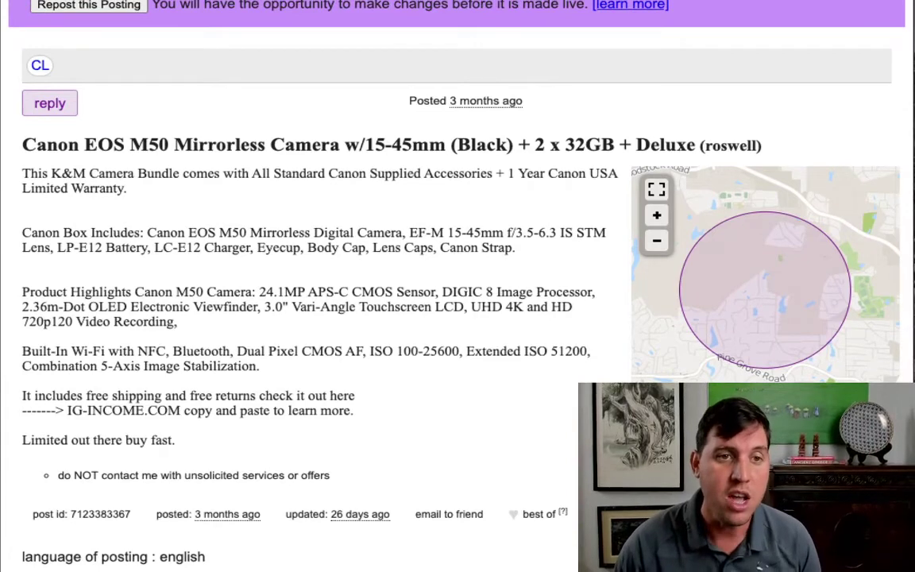
Return to the account's inactive postings, repost the Canon EOS M50 Mirrorless Camera ad with its existing details and publish it
key("alt+Left")
key("alt+Left")
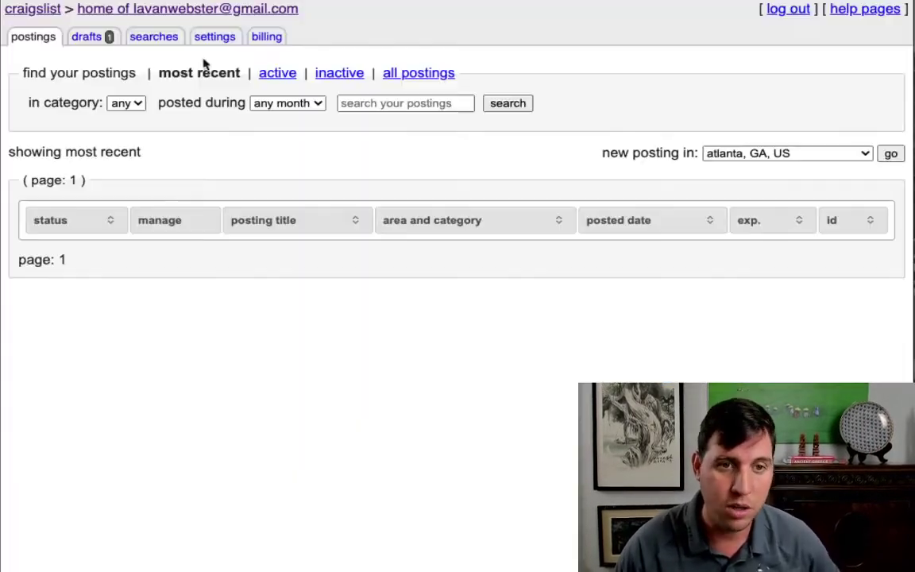
left_click(338, 73)
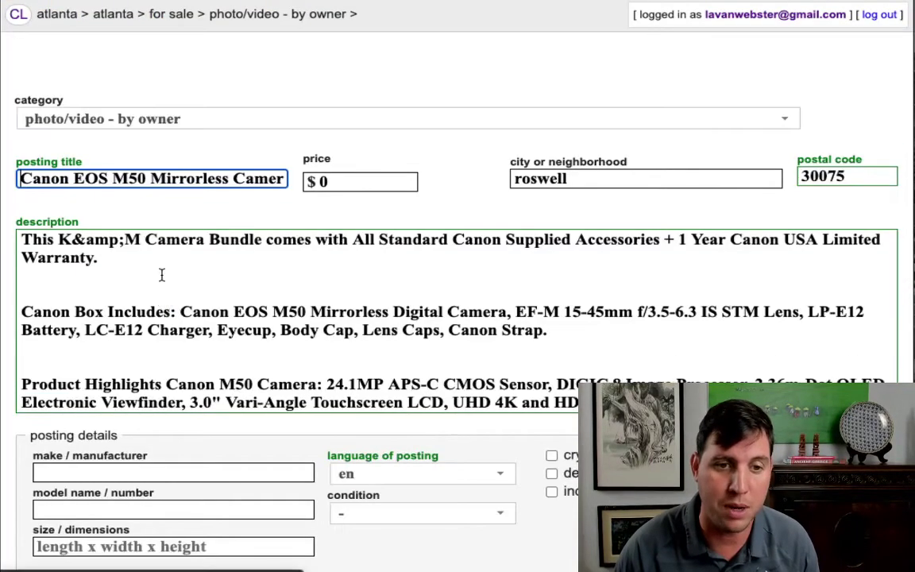
scroll(458, 286, "down", 5)
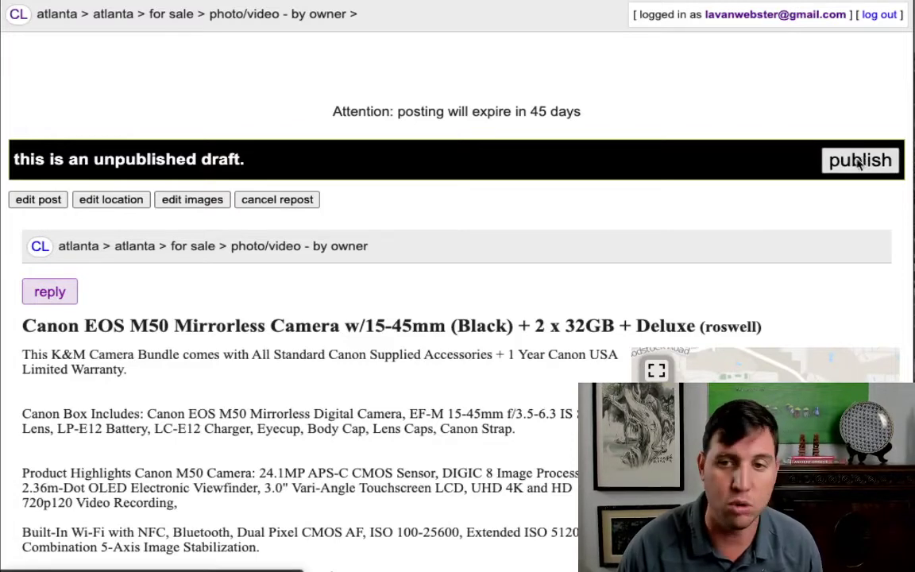
left_click(865, 161)
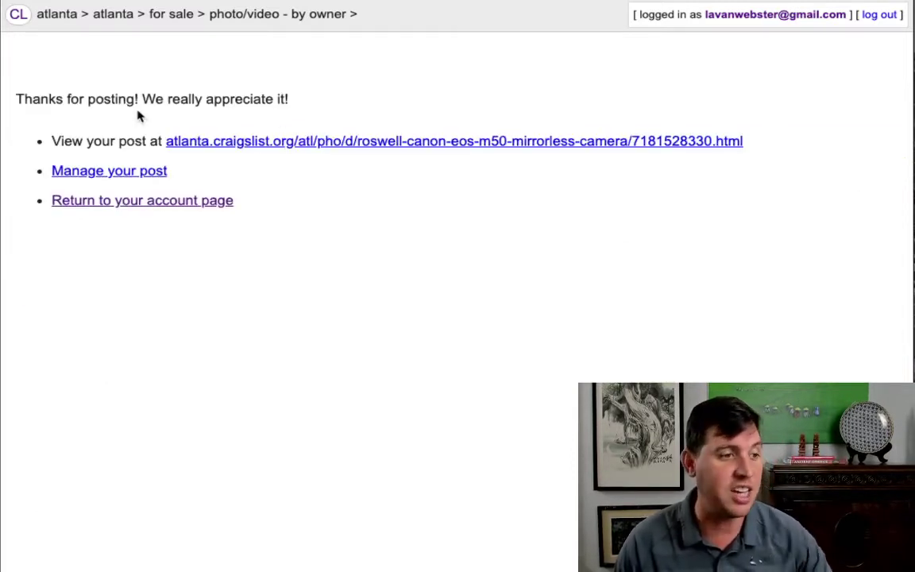
Open the newly published Canon EOS M50 posting and look over its live page
left_click(270, 143)
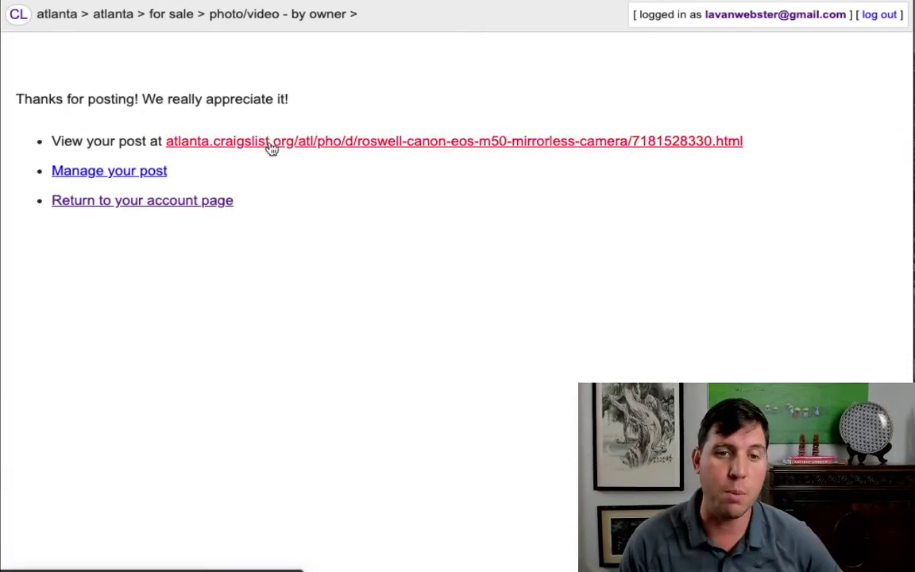
scroll(523, 445, "down", 3)
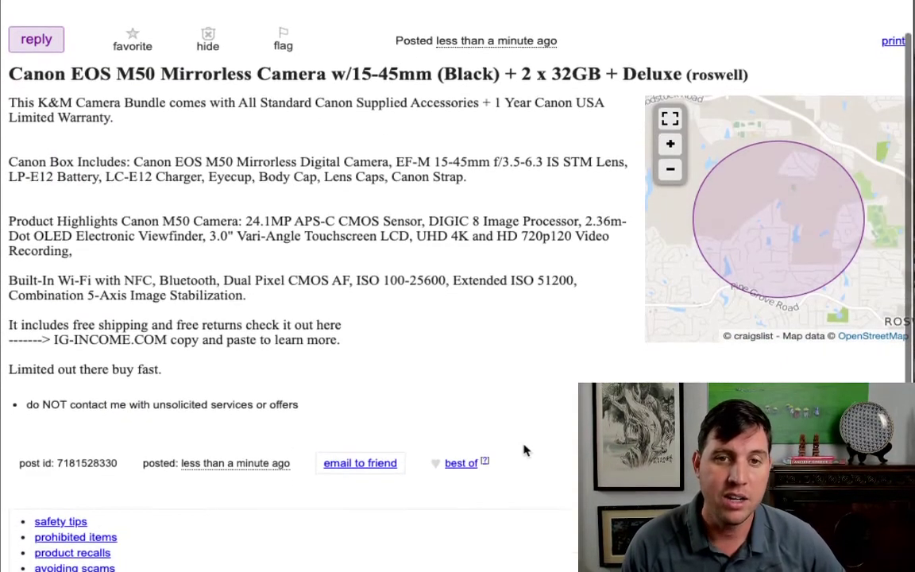
scroll(524, 449, "up", 3)
scroll(416, 284, "down", 4)
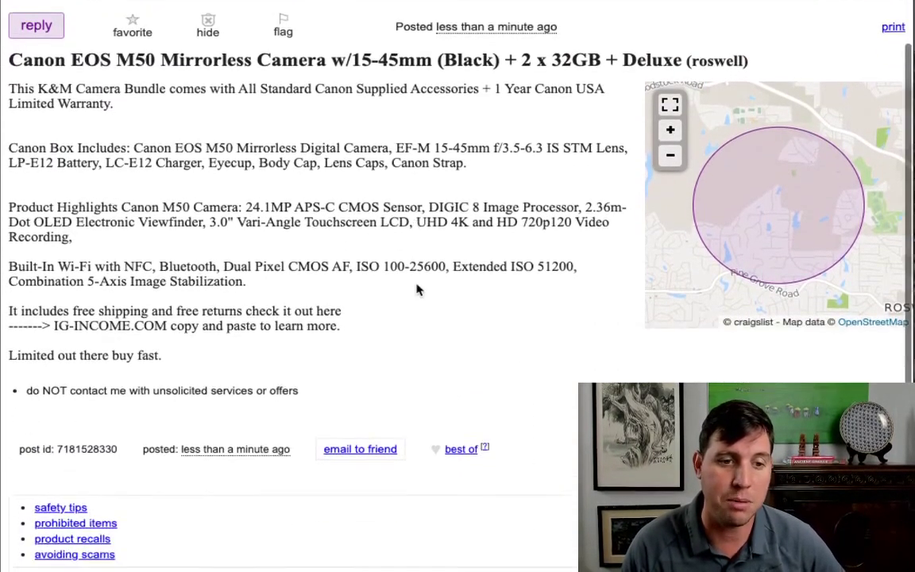
scroll(419, 281, "up", 4)
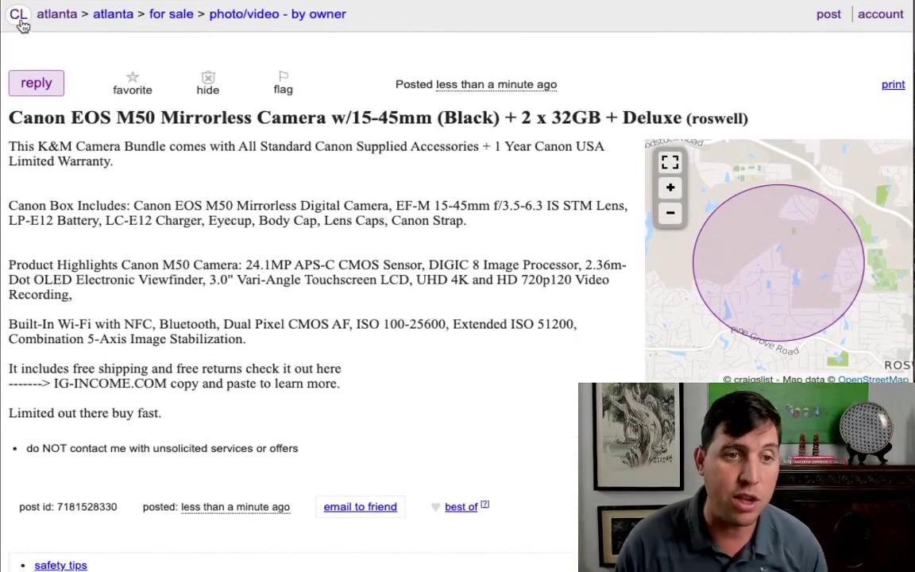
Go to the atlanta Craigslist home page, open the photo+video for-sale category and browse its newest listings
left_click(20, 19)
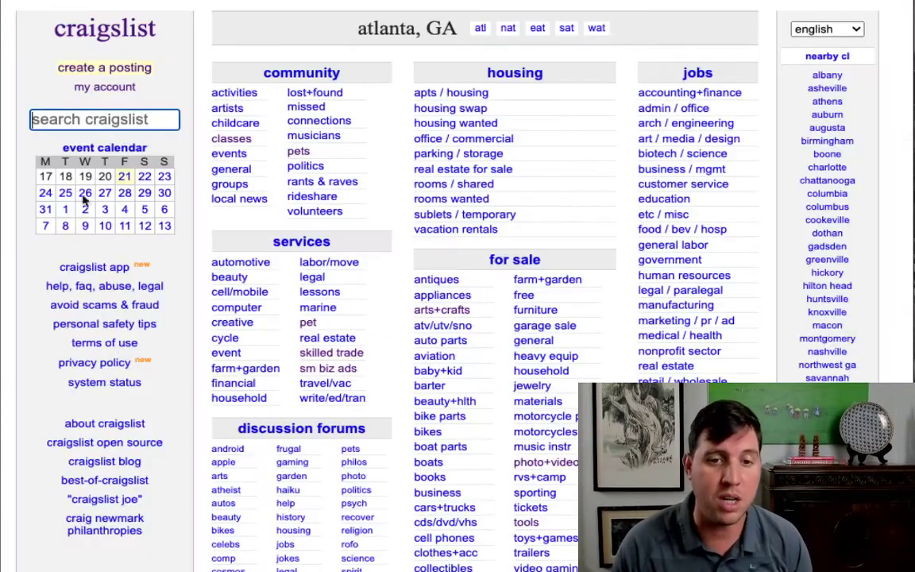
left_click(545, 468)
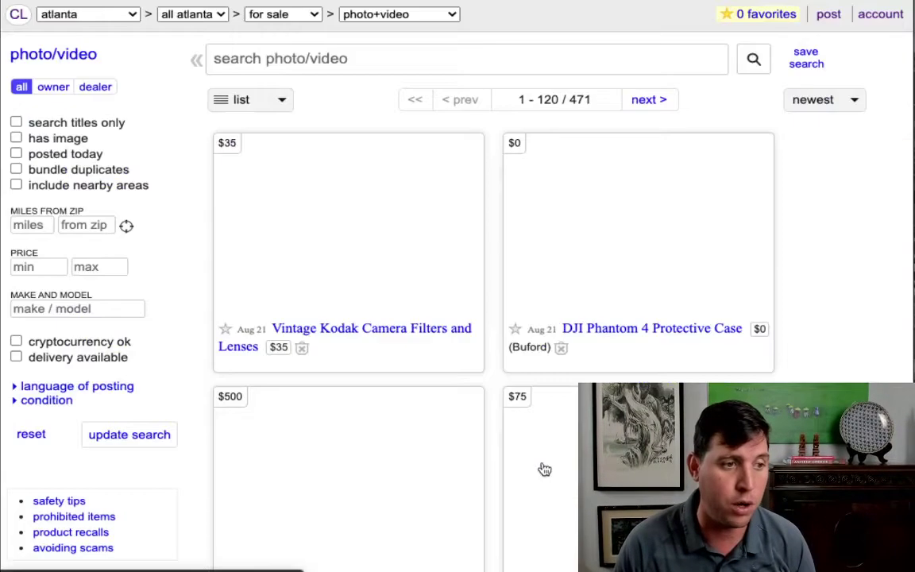
scroll(599, 268, "down", 5)
scroll(349, 274, "up", 5)
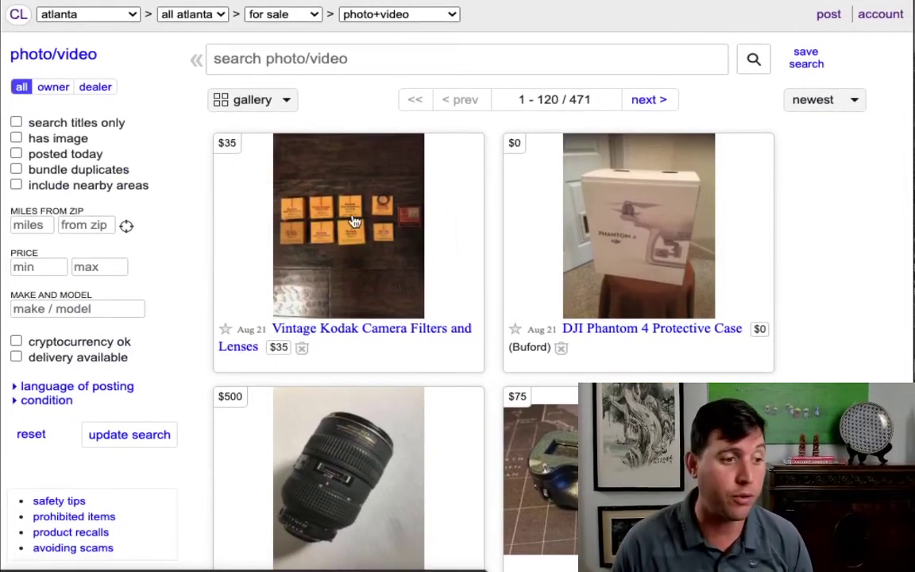
scroll(747, 300, "down", 1)
mouse_move(747, 300)
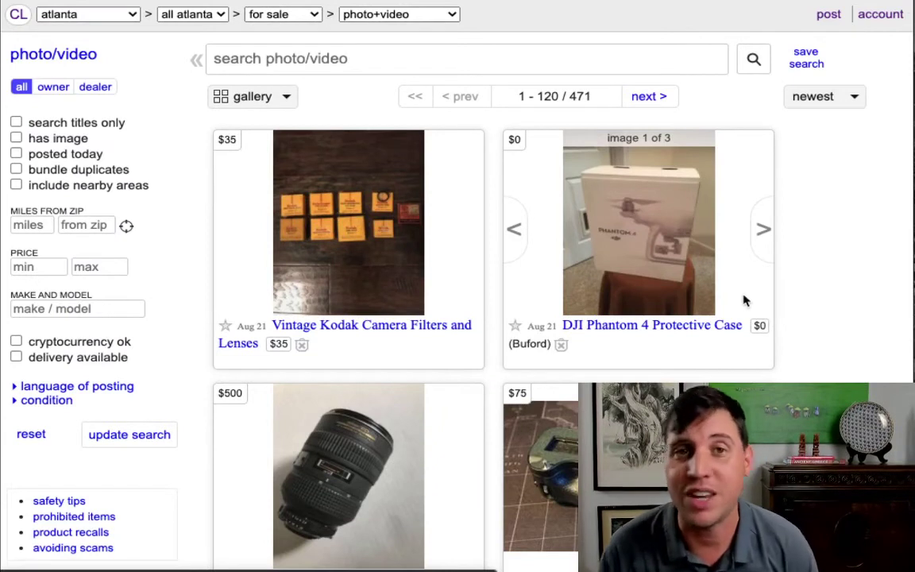